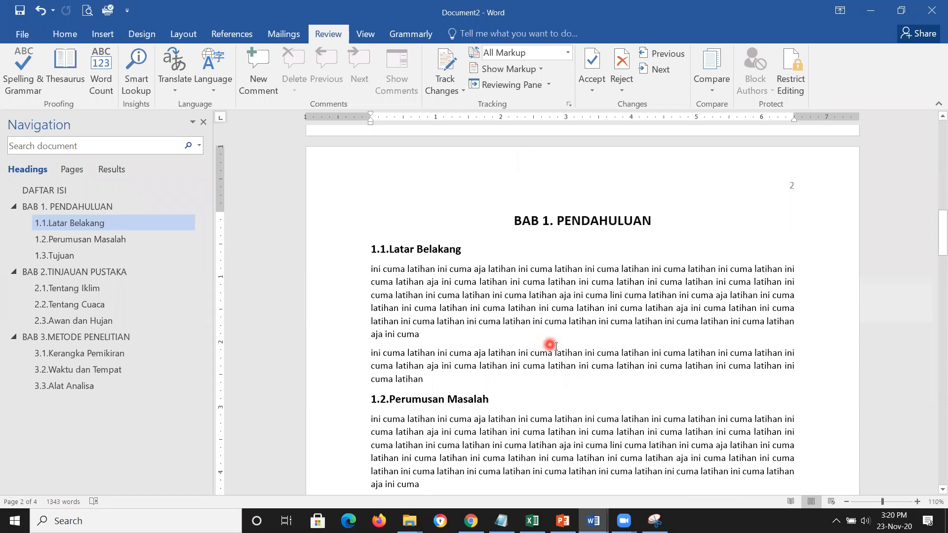
- Add six empty lines after the first paragraph of section 2.2.Tentang Cuaca and paste the copied picture there
mouse_move(941, 248)
mouse_down()
mouse_move(934, 247)
mouse_move(934, 343)
mouse_move(934, 324)
mouse_up()
click(593, 294)
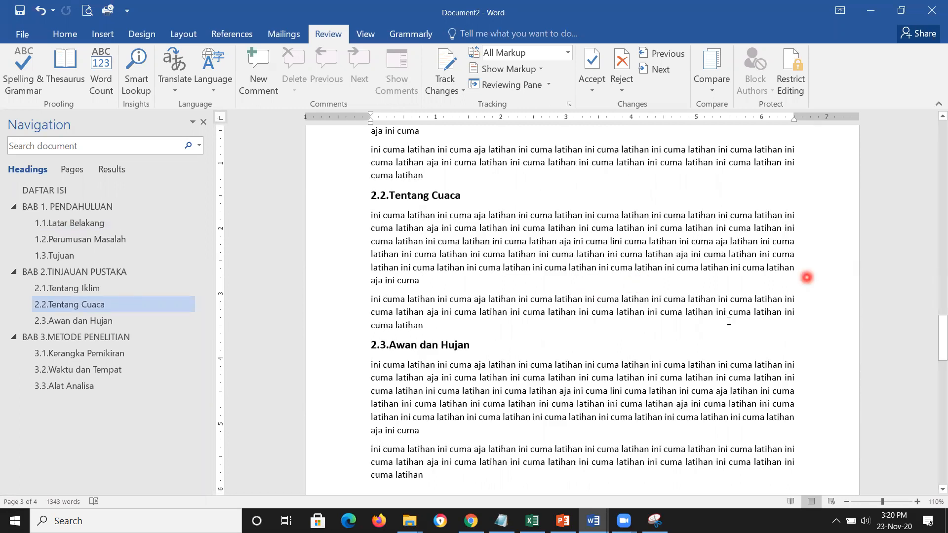
drag(934, 323, 934, 324)
scroll(934, 324, up, 2)
click(535, 351)
key(Return)
key(Return)
key(Return)
key(Return)
key(Return)
key(Return)
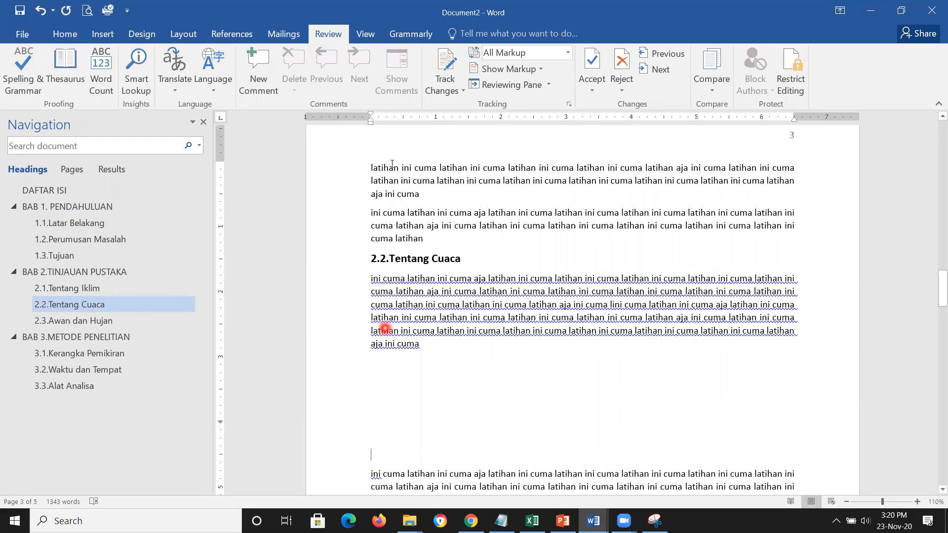
key(ctrl+v)
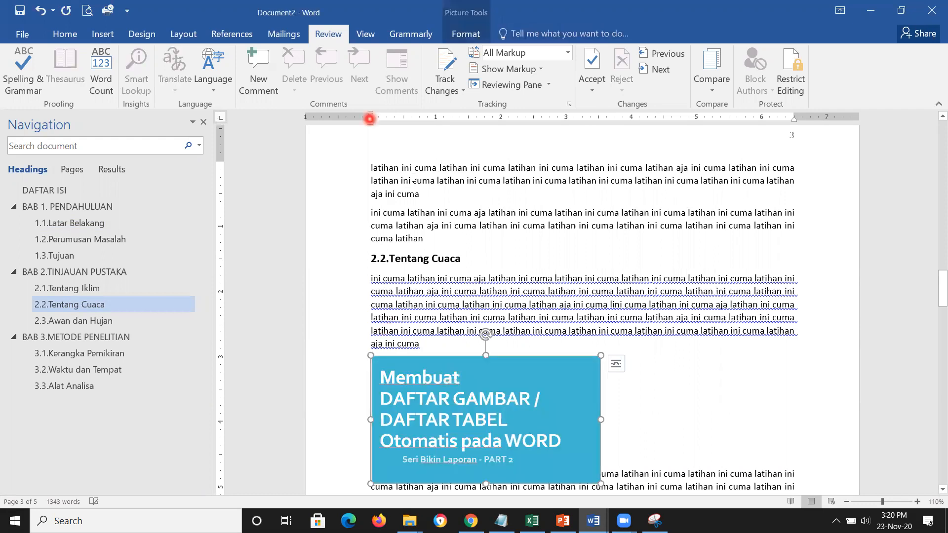
- Move the pasted picture to about the middle of the text width and add an empty line below it
click(74, 35)
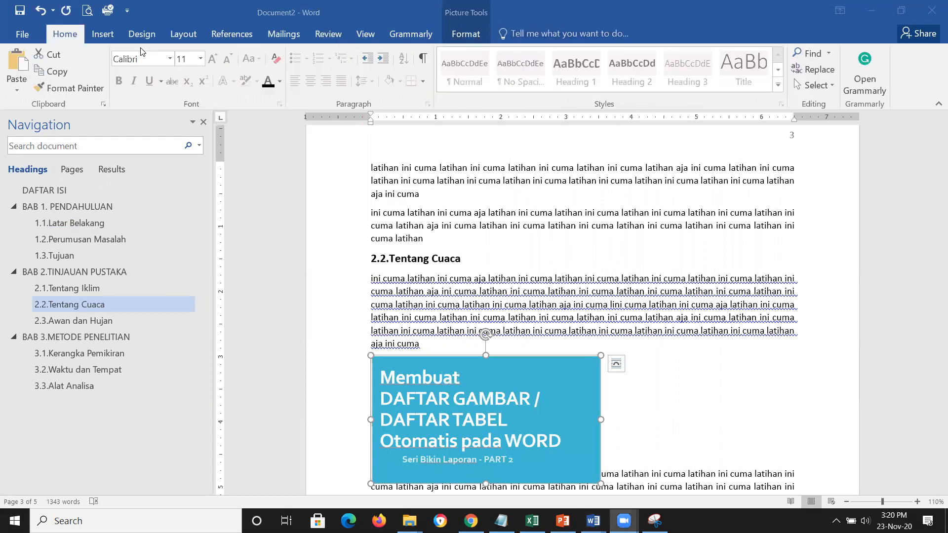
click(658, 407)
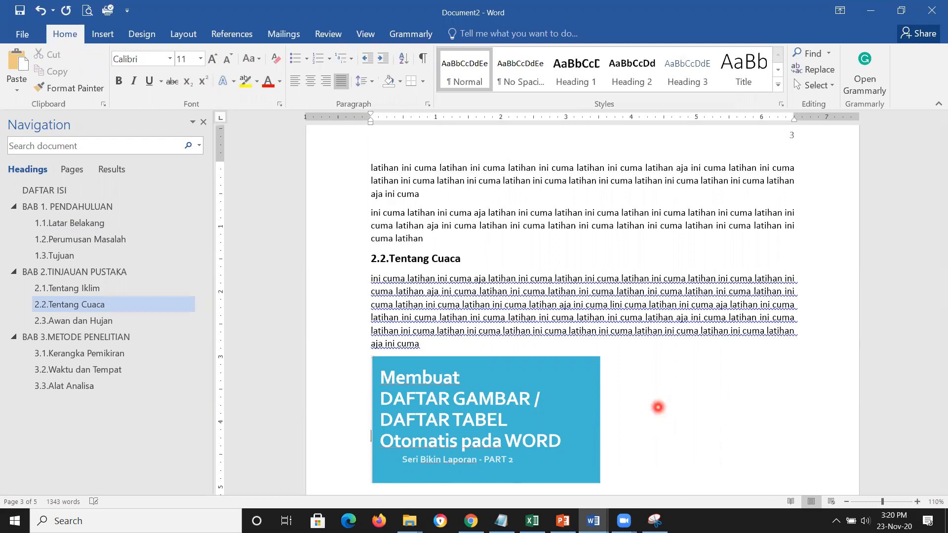
drag(524, 408, 631, 409)
click(775, 408)
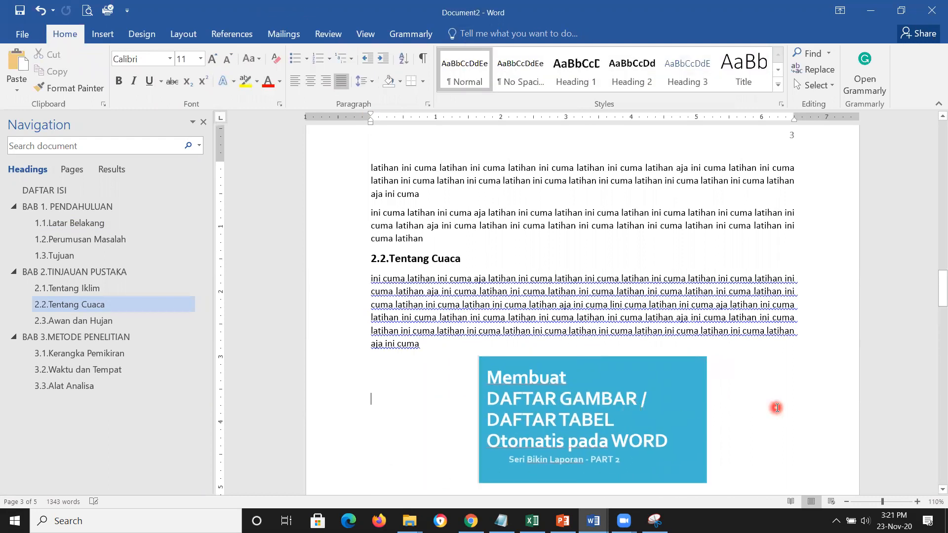
drag(933, 273, 933, 304)
click(605, 279)
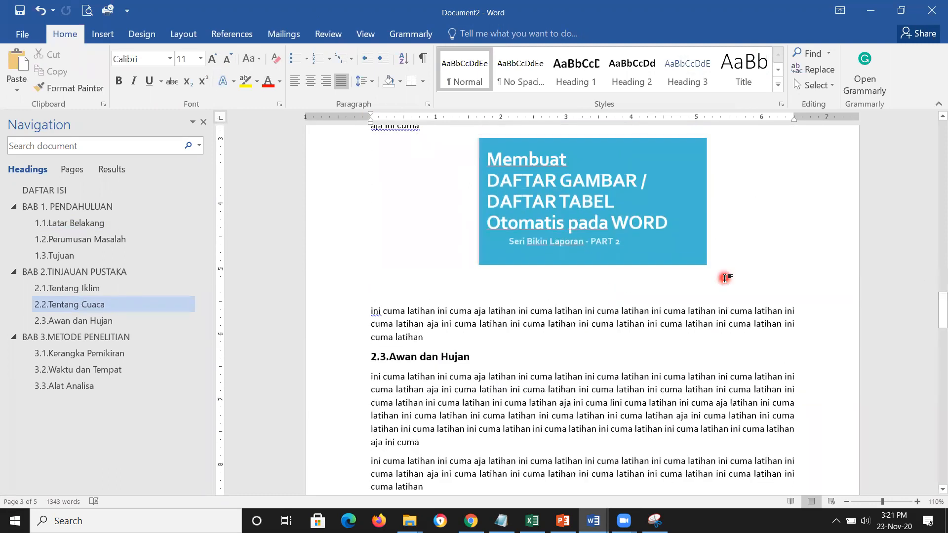
key(Return)
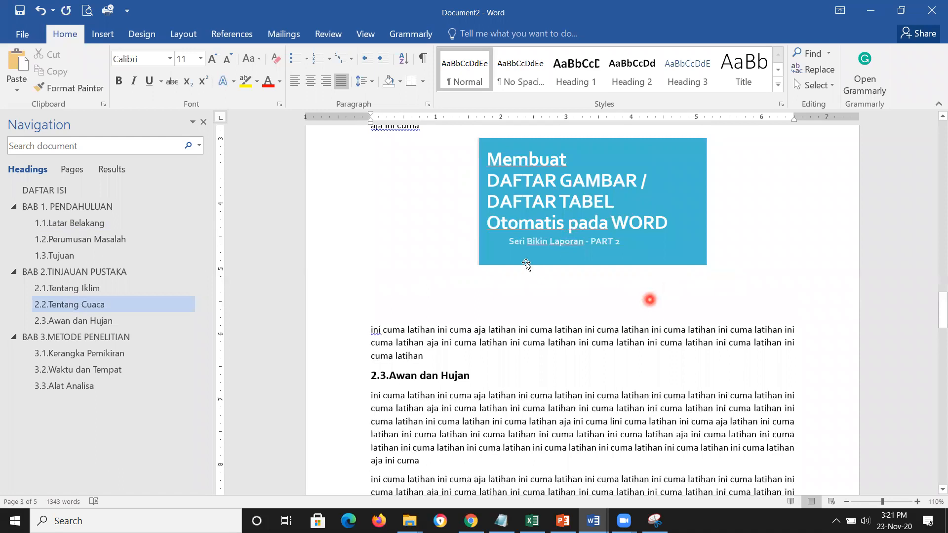
- Start a caption on the line below the picture and create a new caption label named Picture
click(511, 277)
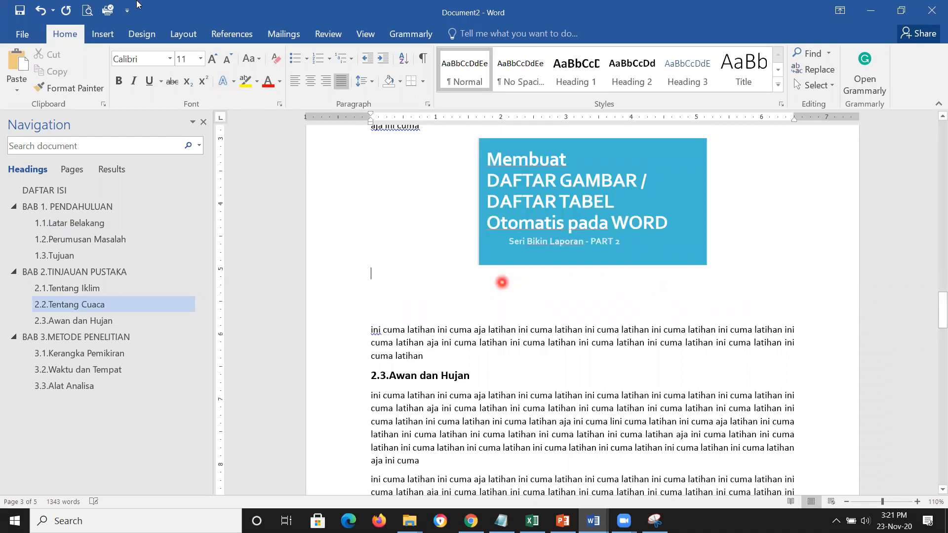
click(222, 36)
click(389, 85)
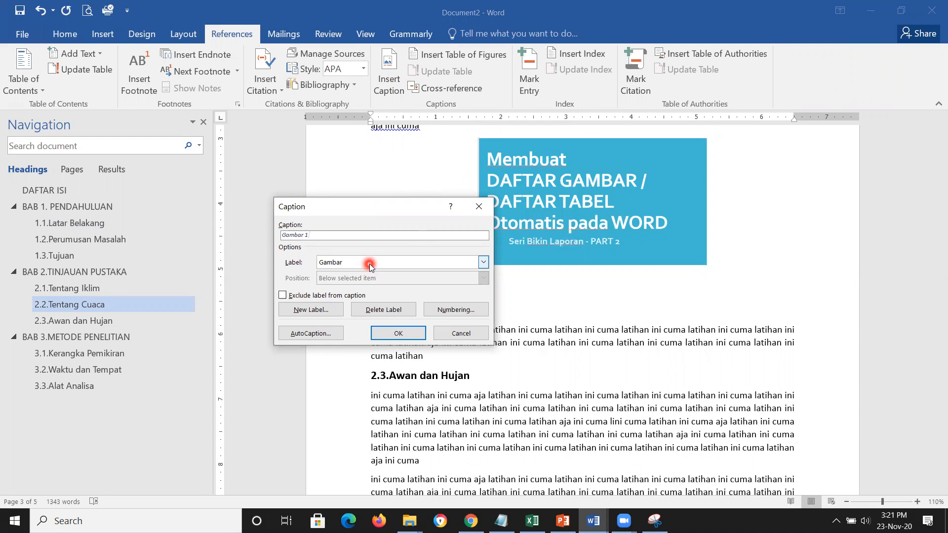
click(351, 262)
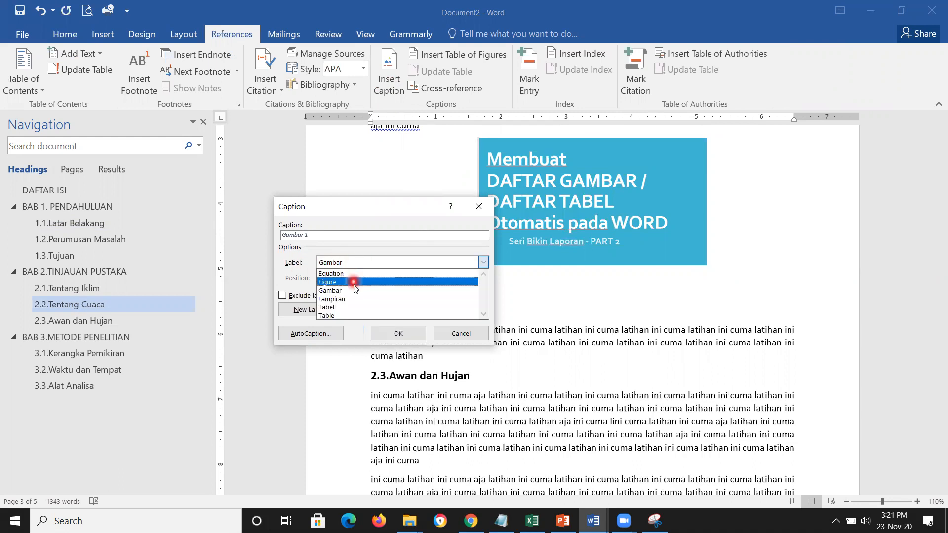
click(379, 308)
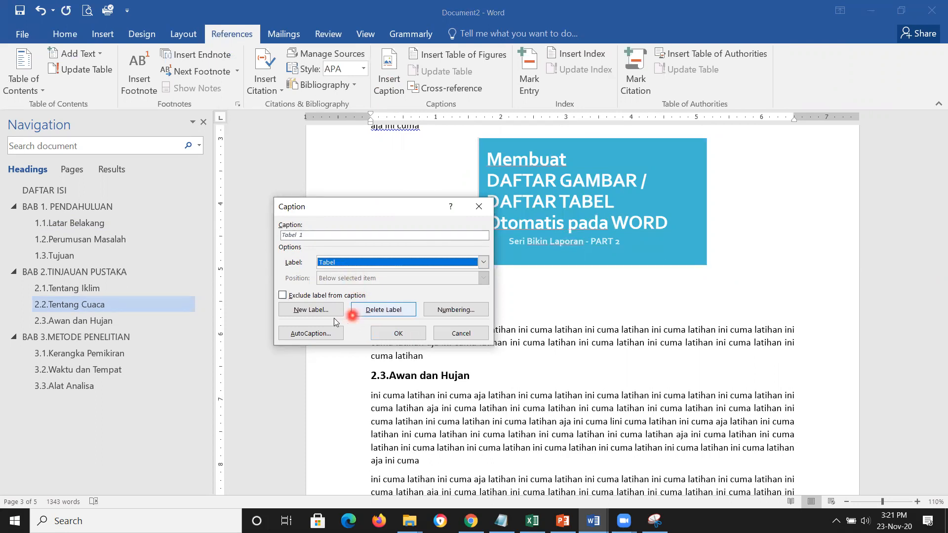
click(387, 262)
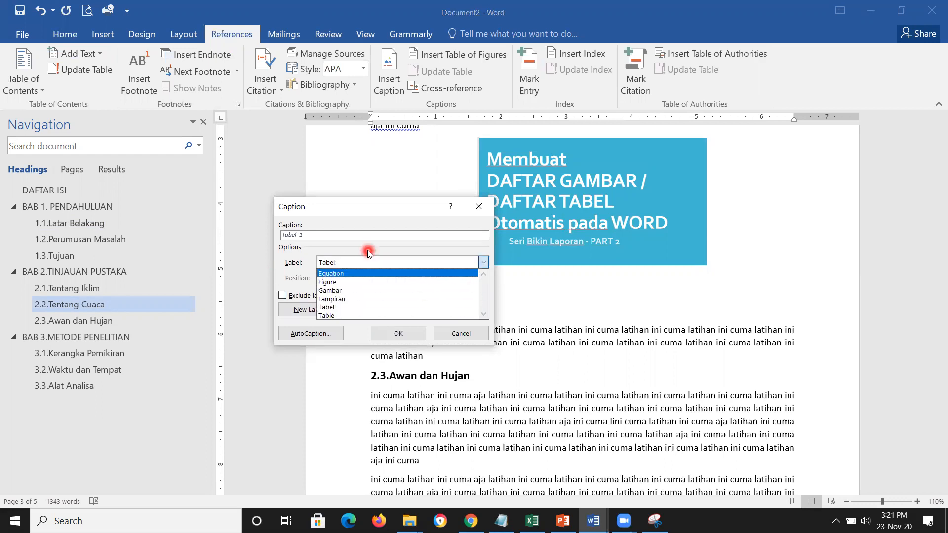
click(266, 271)
click(320, 312)
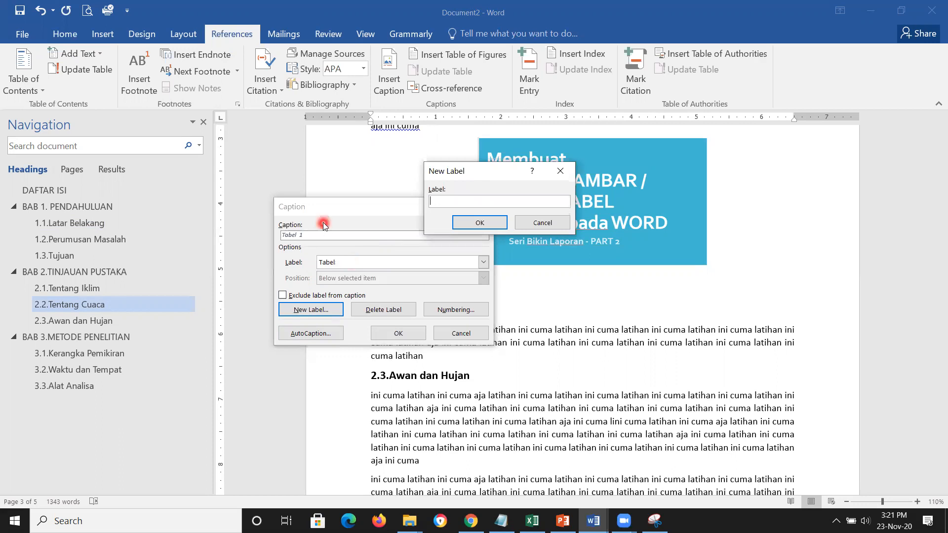
text(Picture)
click(497, 222)
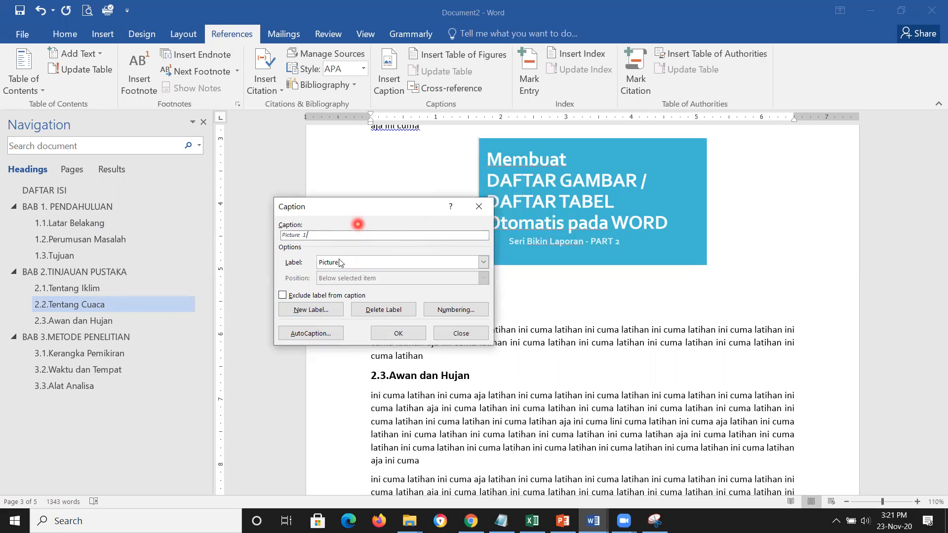
- Insert the caption with the text "Alur Bikin Gambar" after its number and nudge the picture slightly up and left
click(356, 235)
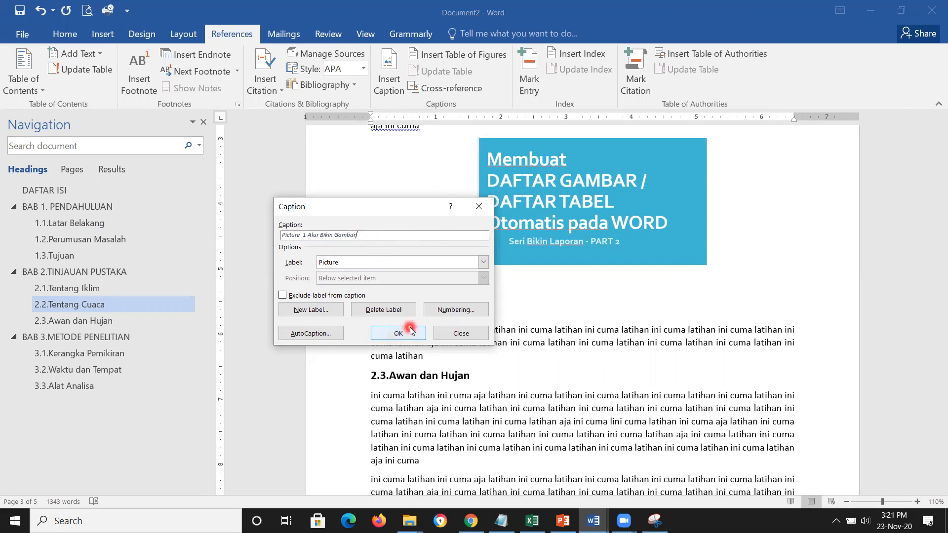
click(395, 332)
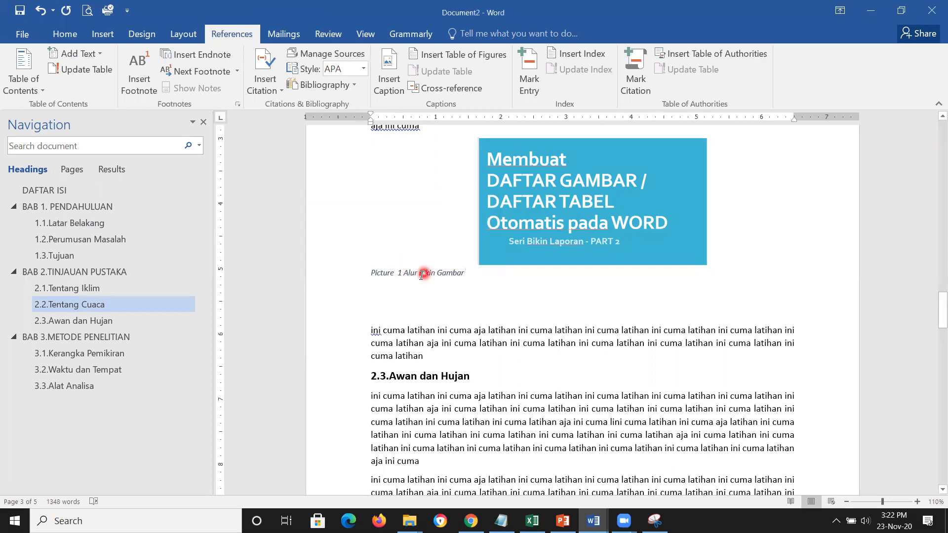
drag(539, 228, 532, 223)
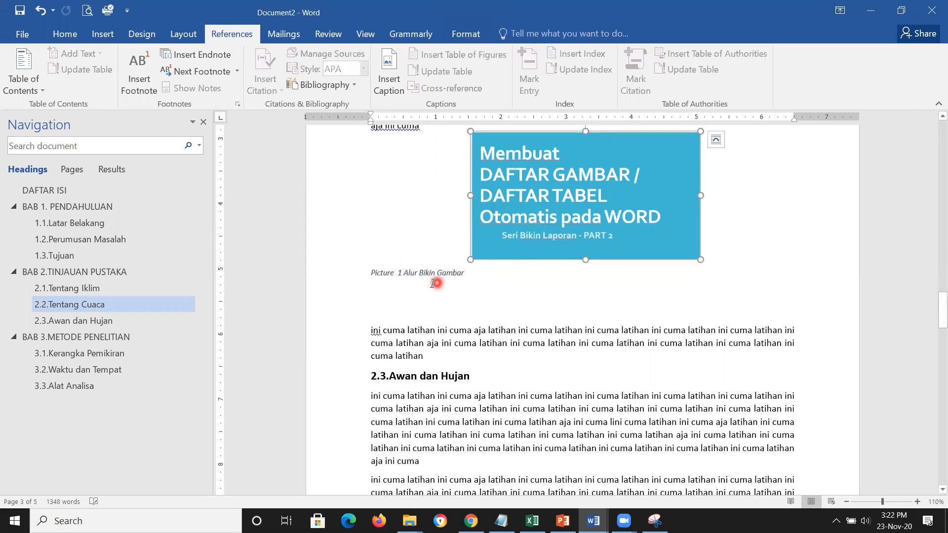
- Apply the Normal style to the caption under the section 2.2 picture and centre it
click(419, 271)
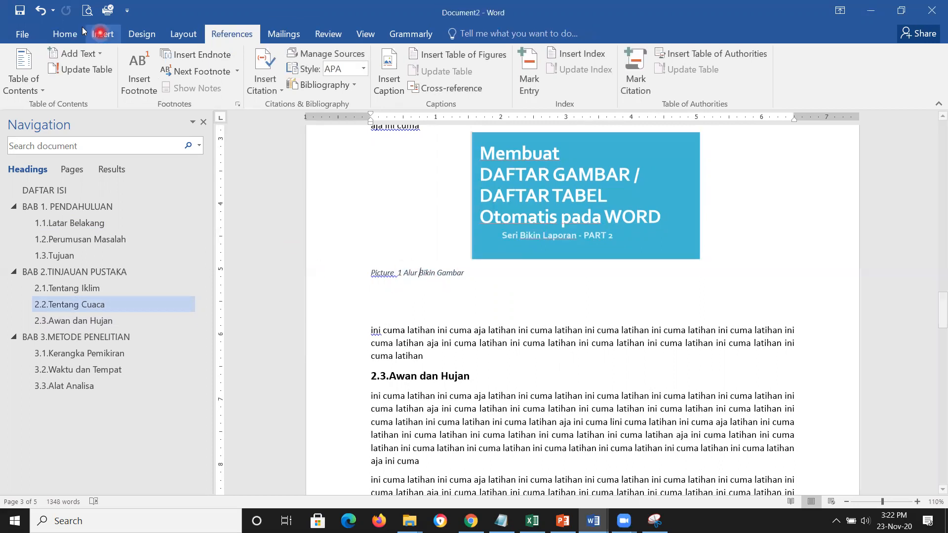
click(67, 38)
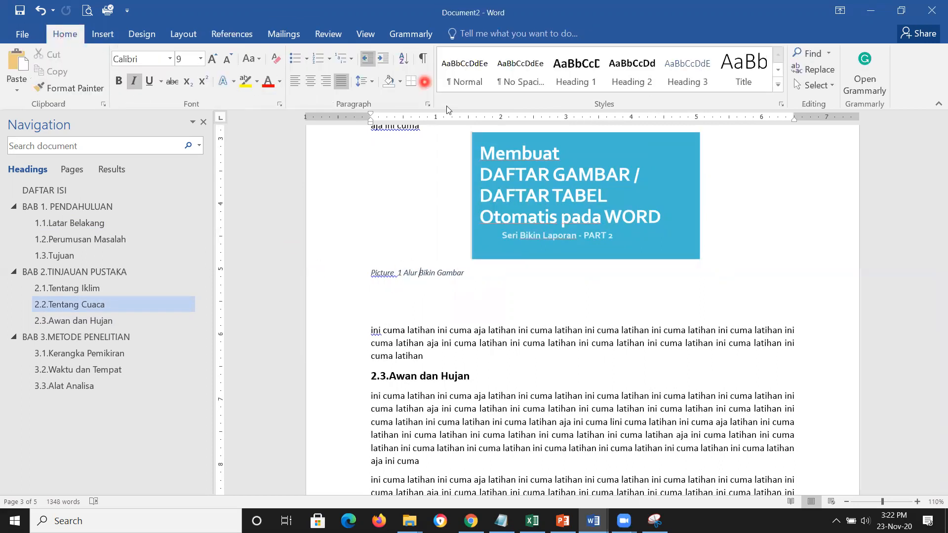
click(469, 85)
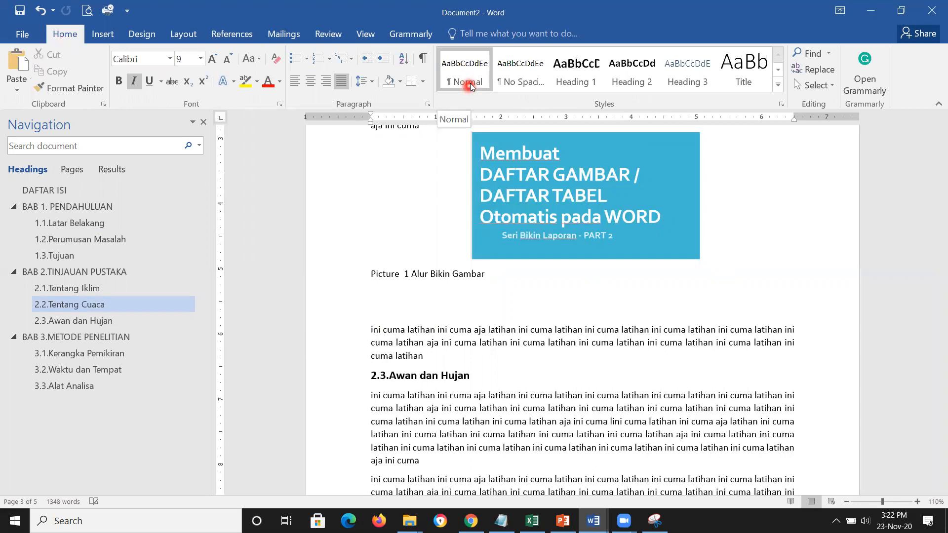
click(468, 83)
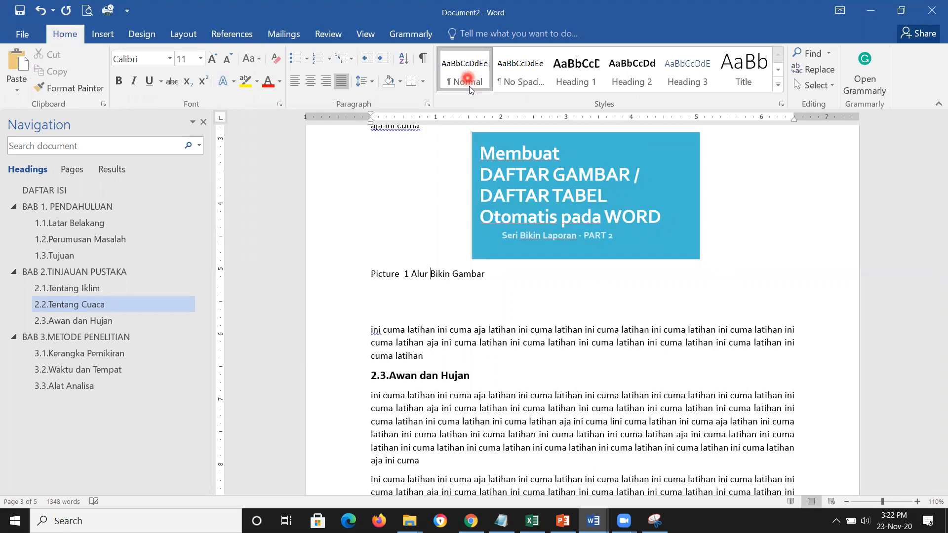
click(310, 81)
- Delete the surplus empty lines below the first picture's caption and above the BAB 3.METODE PENELITIAN heading
click(620, 309)
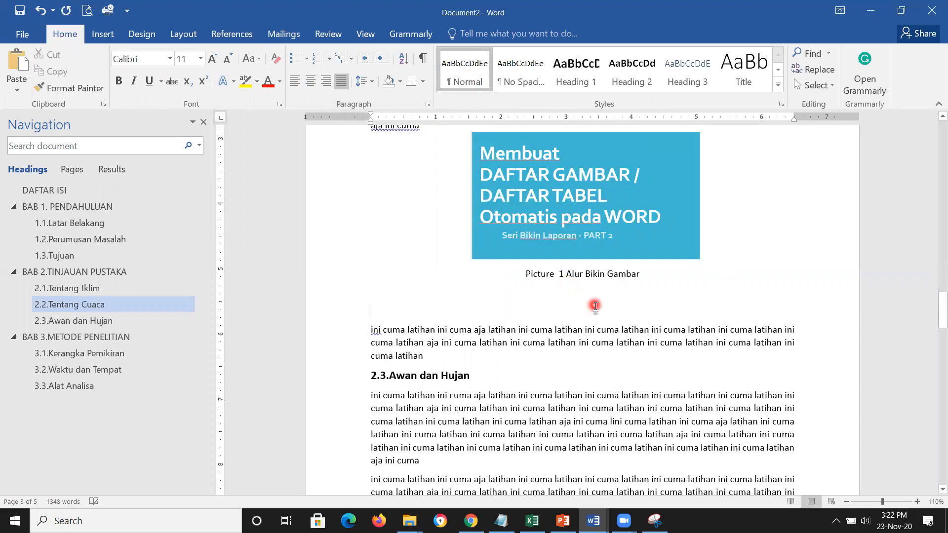
key(Delete)
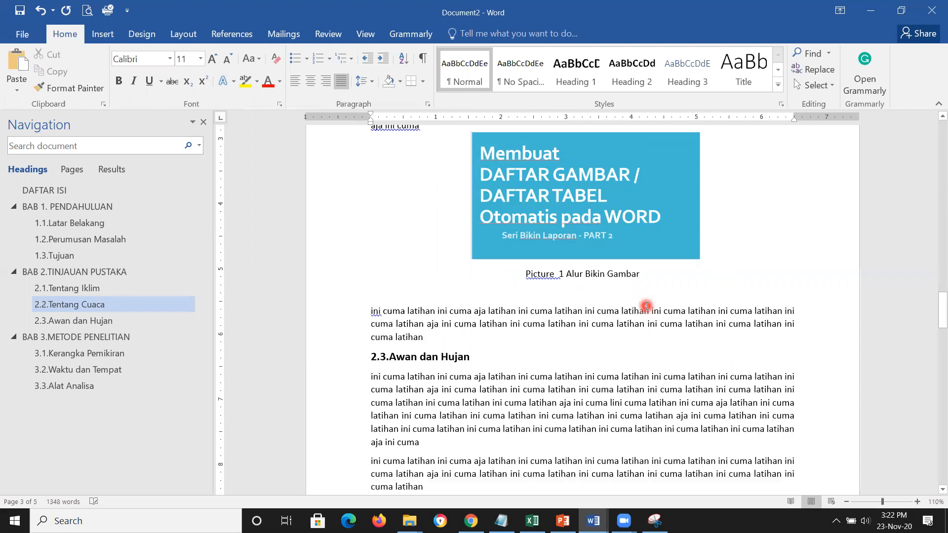
mouse_move(934, 326)
mouse_down()
mouse_move(934, 359)
mouse_move(933, 344)
mouse_up()
drag(559, 300, 567, 421)
key(Delete)
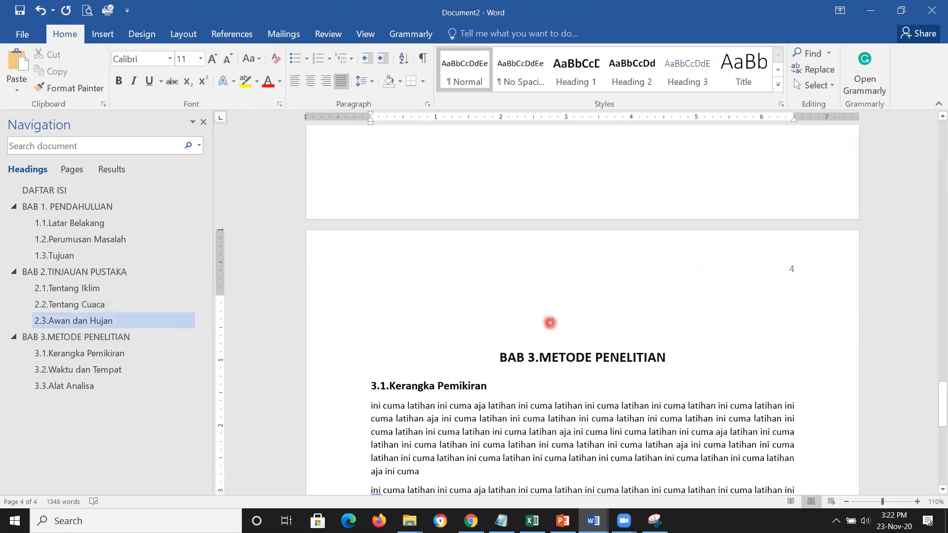
key(Delete)
key(Delete)
key(Delete)
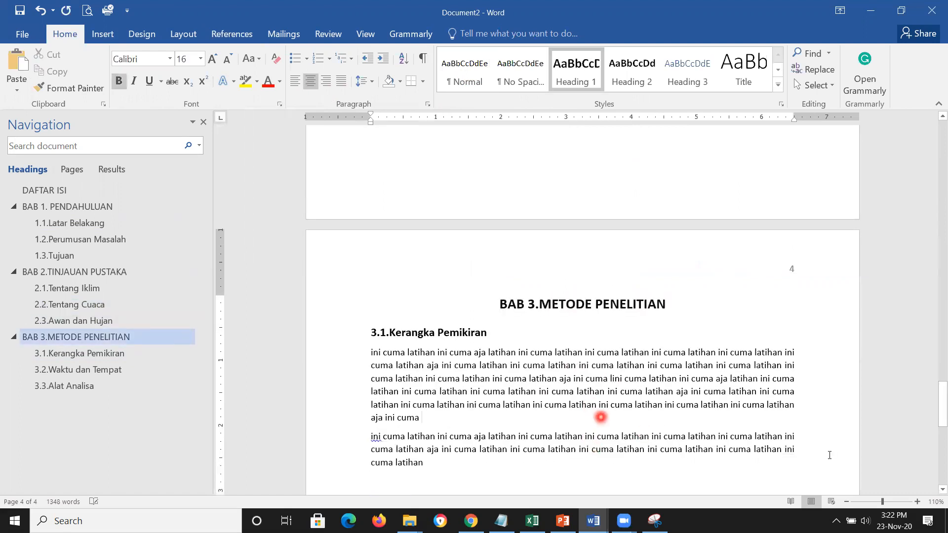
- Add empty lines at the end of section 3.1.Kerangka Pemikiran and paste the picture there again
click(599, 417)
click(935, 462)
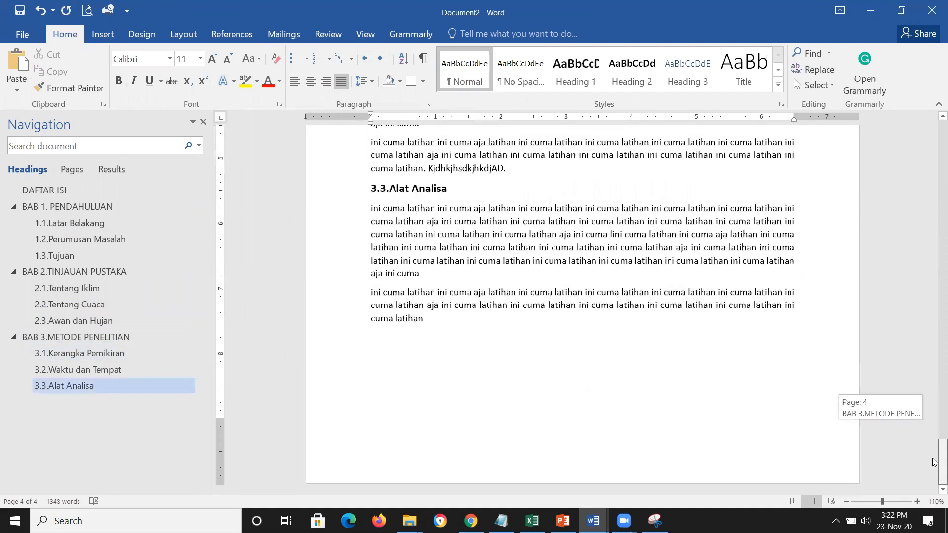
drag(934, 462, 423, 335)
click(488, 336)
key(Return)
key(Return)
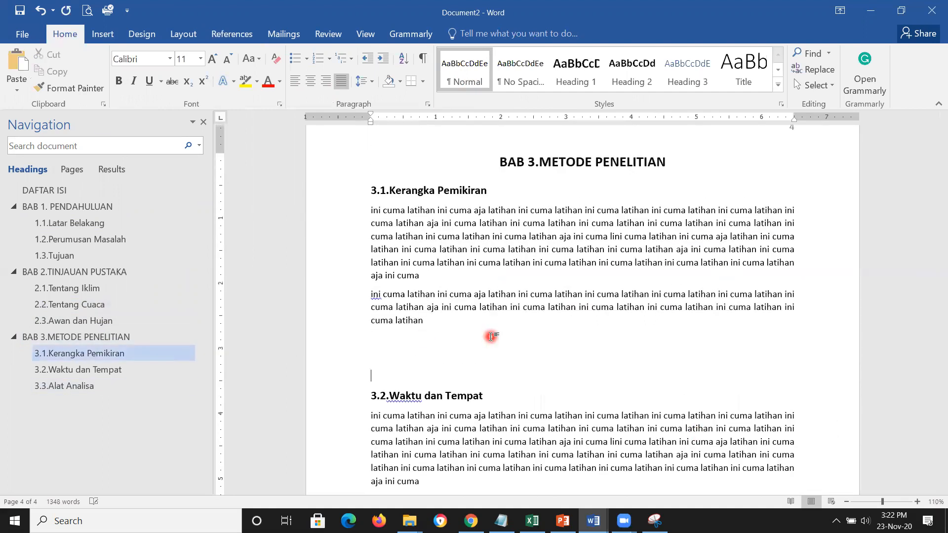
key(ctrl+v)
- Centre the second picture under the section 3.1 text and add empty lines around it for its caption
click(663, 380)
key(Return)
drag(535, 393, 631, 387)
click(661, 466)
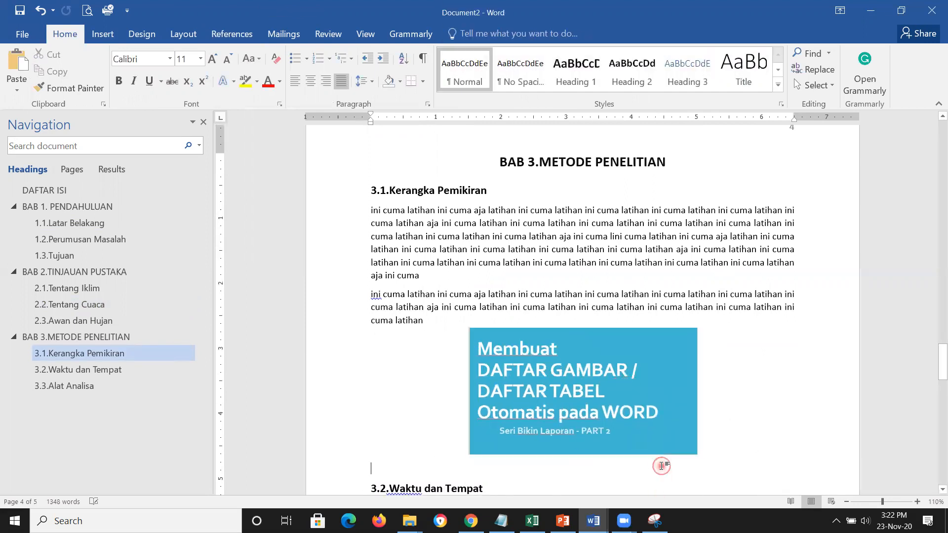
key(Return)
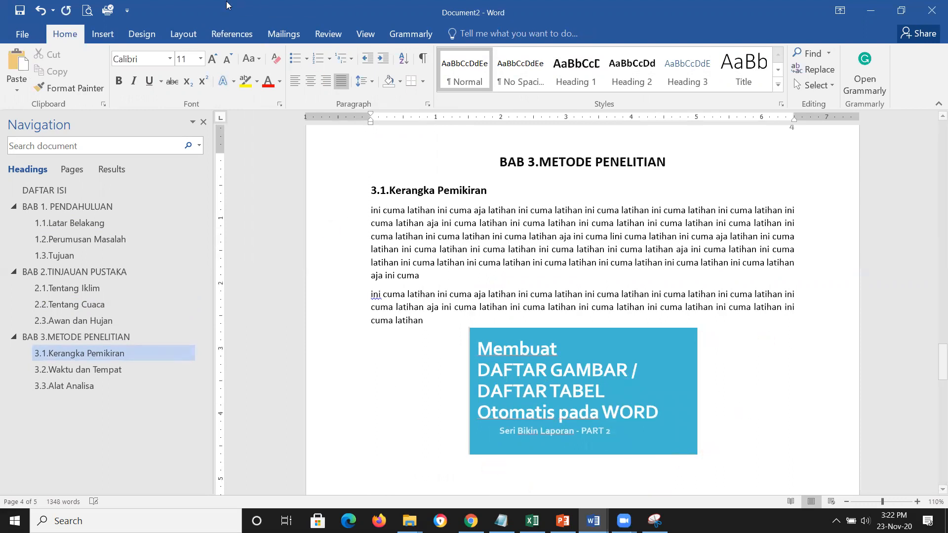
- Insert a caption with the Picture label and the text "Gambar kedua ini ya" below the second picture
click(230, 34)
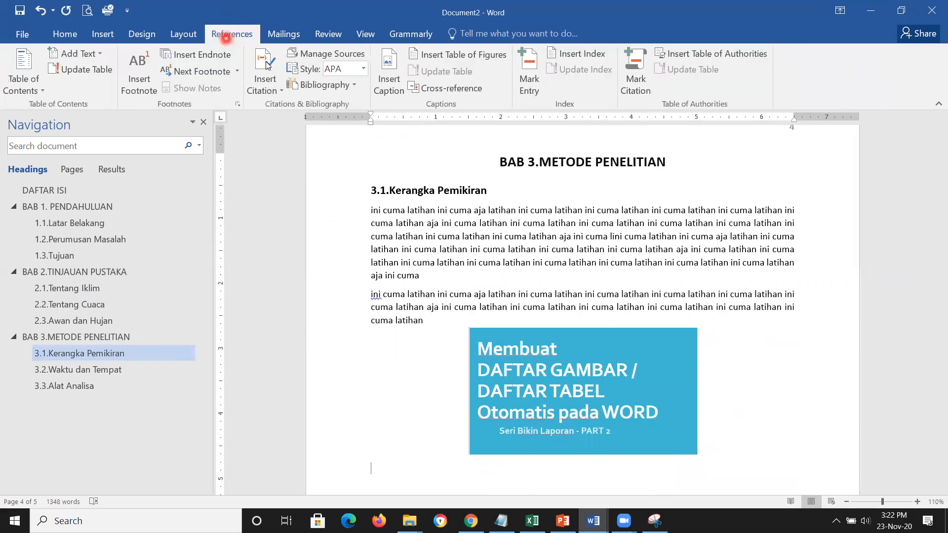
click(398, 75)
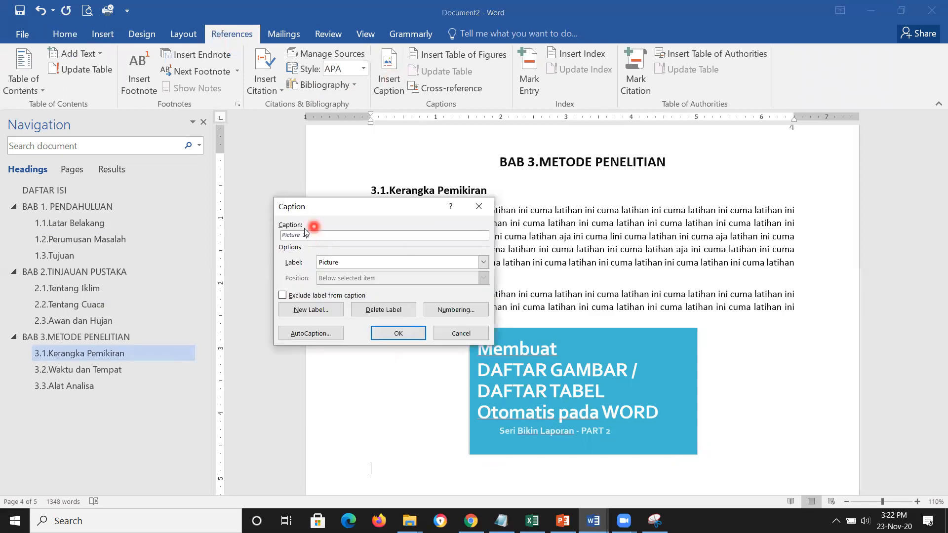
text(Gambar kedua ini ya)
key(Return)
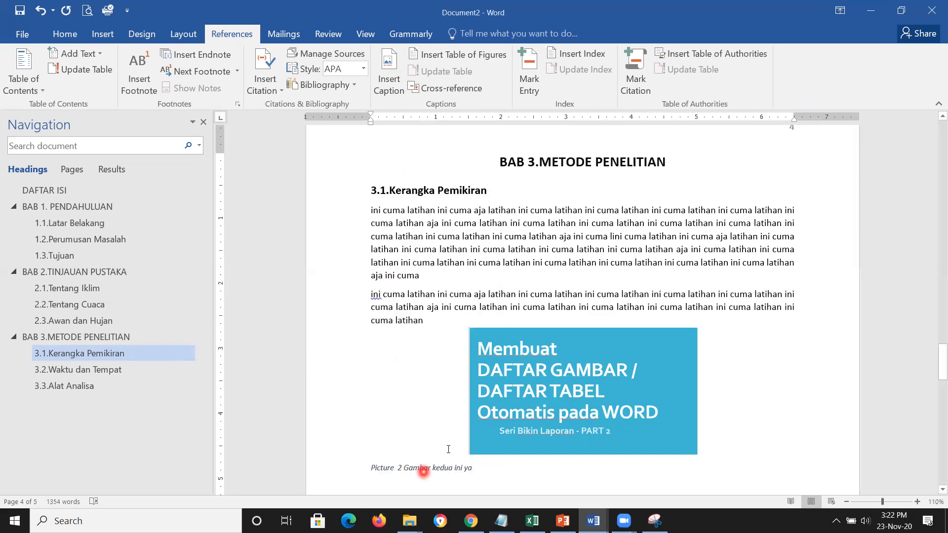
- Apply the Normal style to the second picture's caption and centre it
click(73, 37)
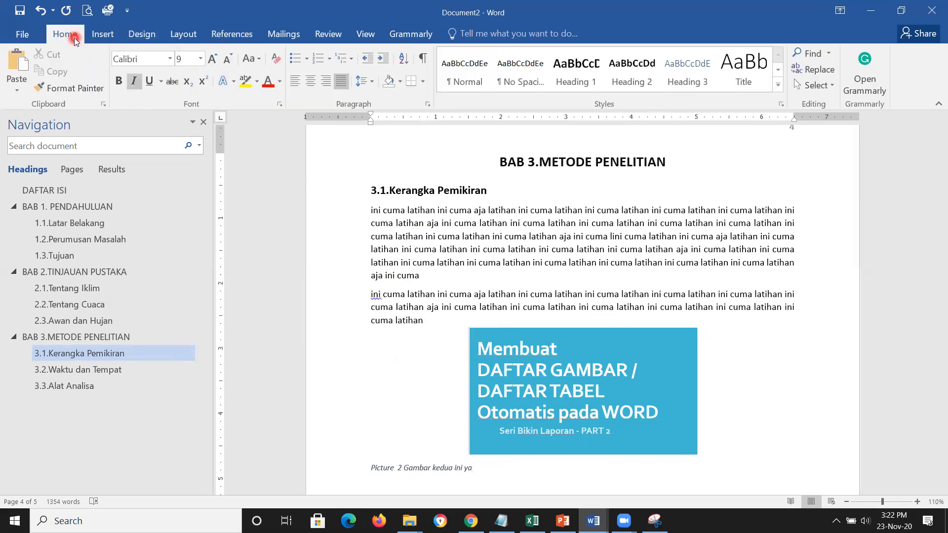
click(463, 71)
click(310, 81)
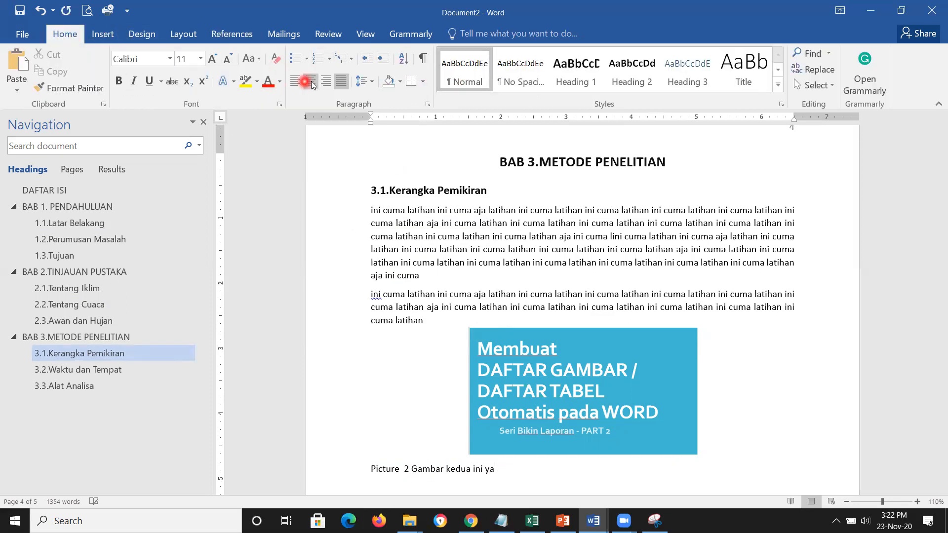
click(785, 440)
drag(942, 363, 934, 385)
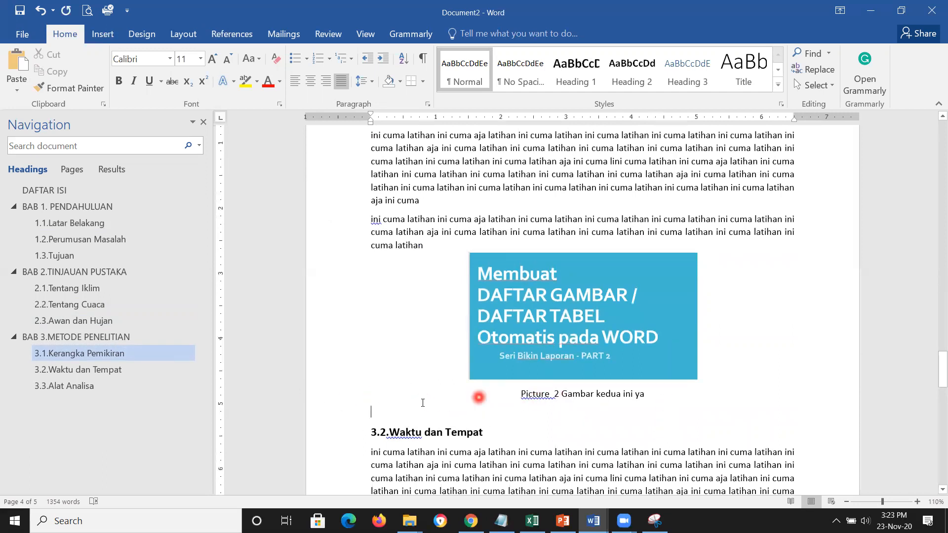
drag(360, 415, 564, 400)
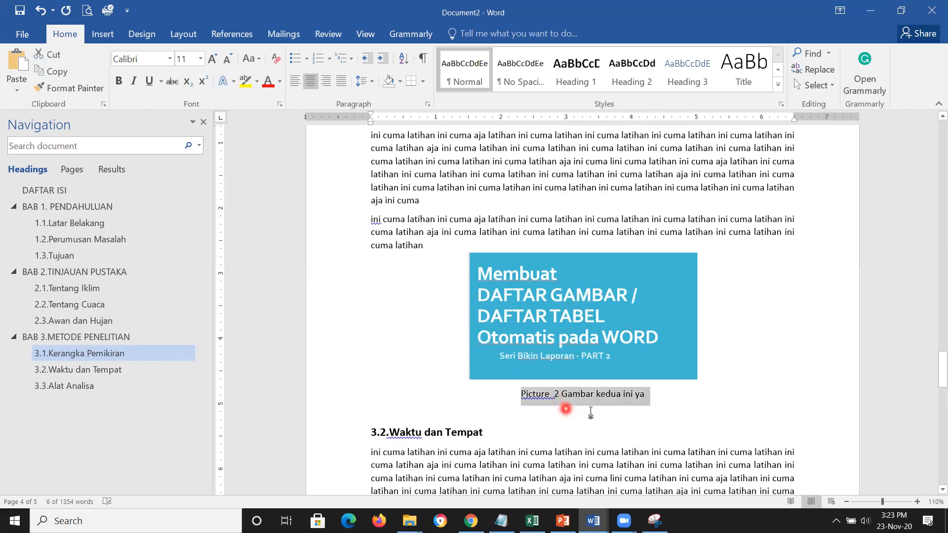
- Add an opening parenthesis at the end of the section 1.2.Perumusan Masalah text and start a cross-reference of type Picture there
drag(934, 362, 934, 241)
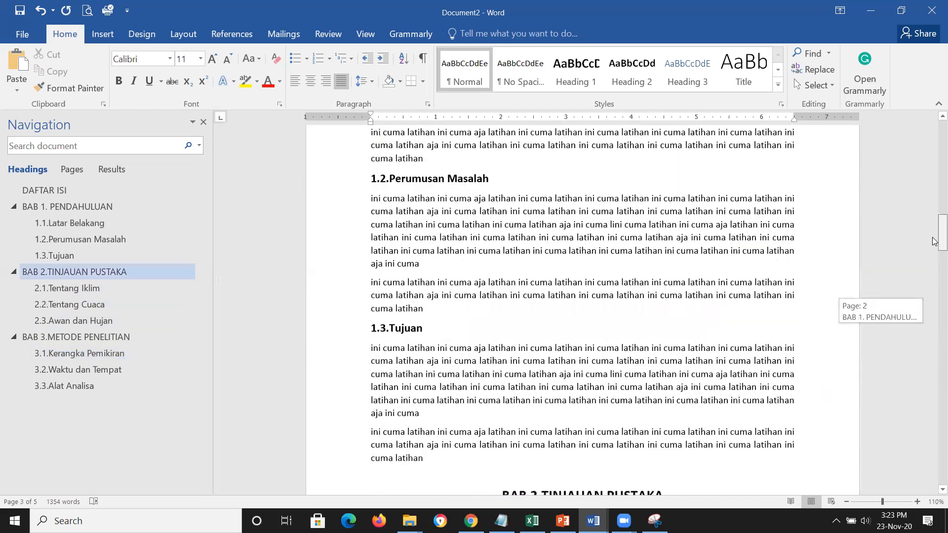
click(476, 366)
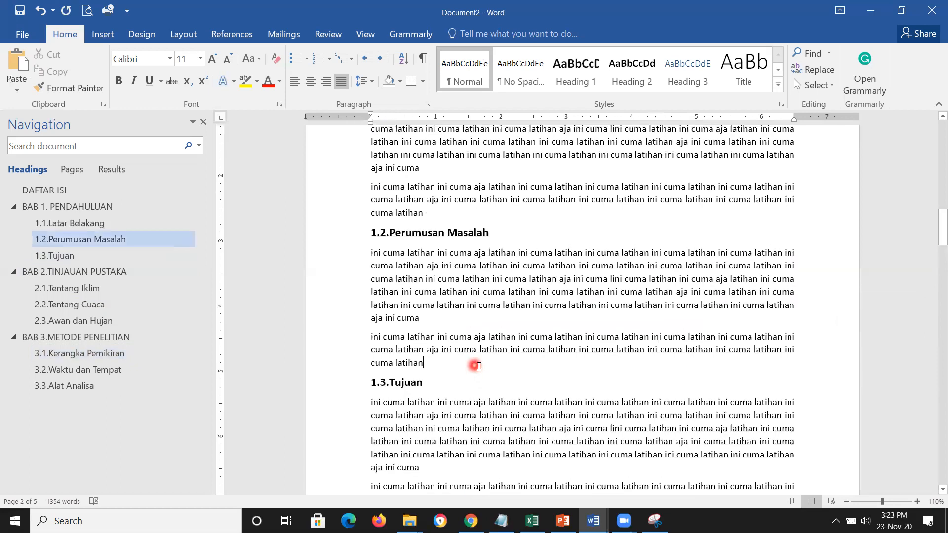
text(.)
click(232, 34)
click(426, 88)
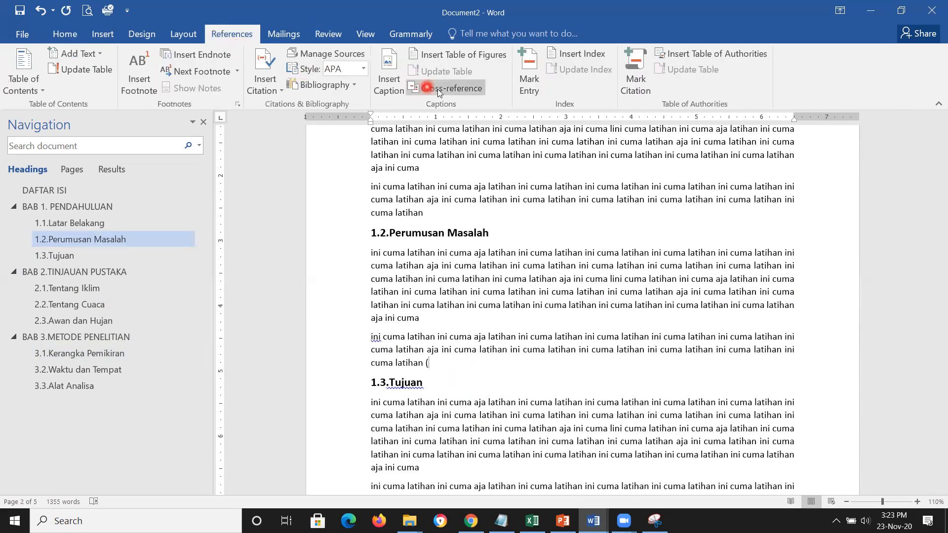
click(400, 213)
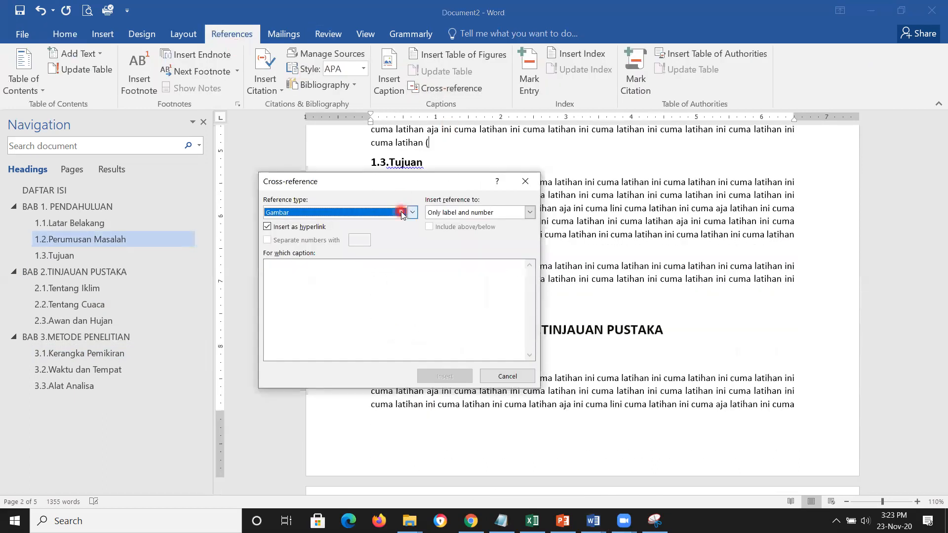
click(335, 217)
click(331, 245)
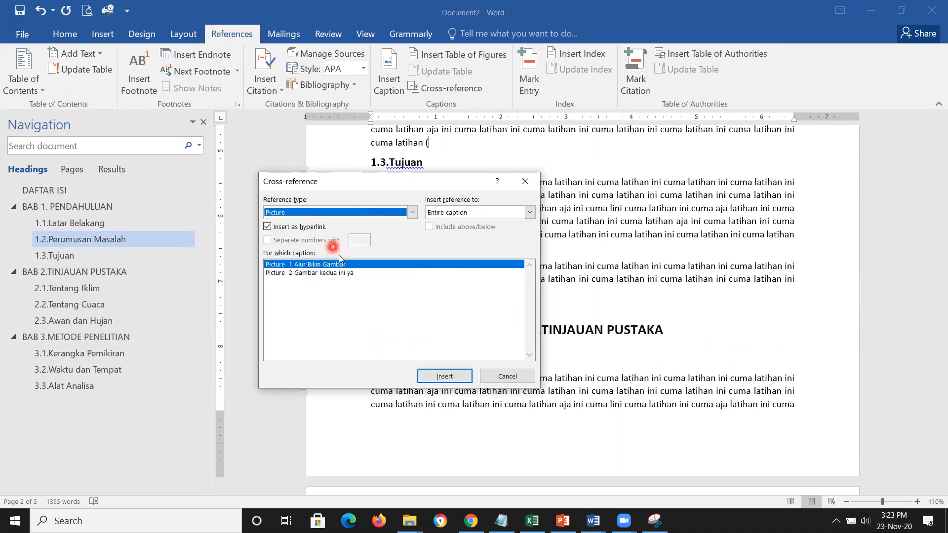
- Insert the reference to the "Alur Bikin Gambar" caption as only label and number, and add a closing parenthesis after it
click(478, 211)
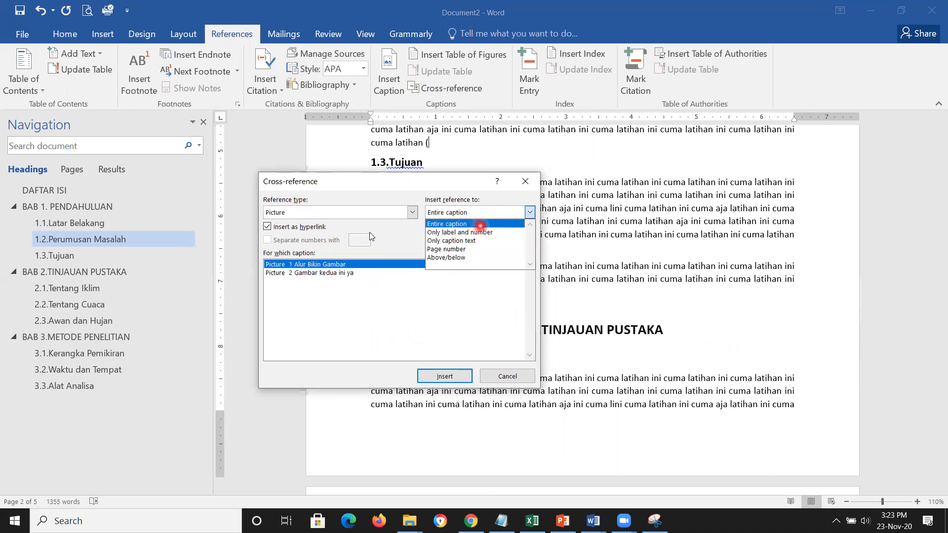
click(343, 265)
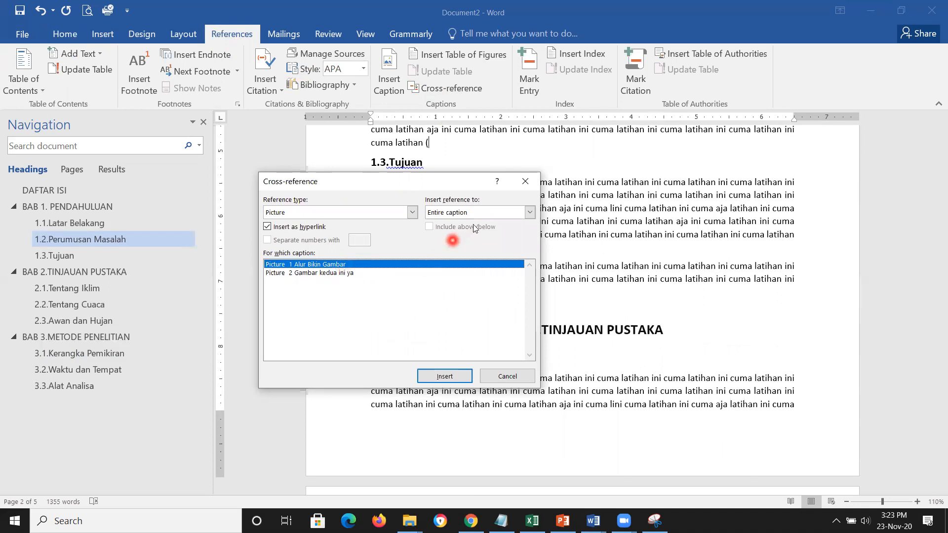
click(479, 213)
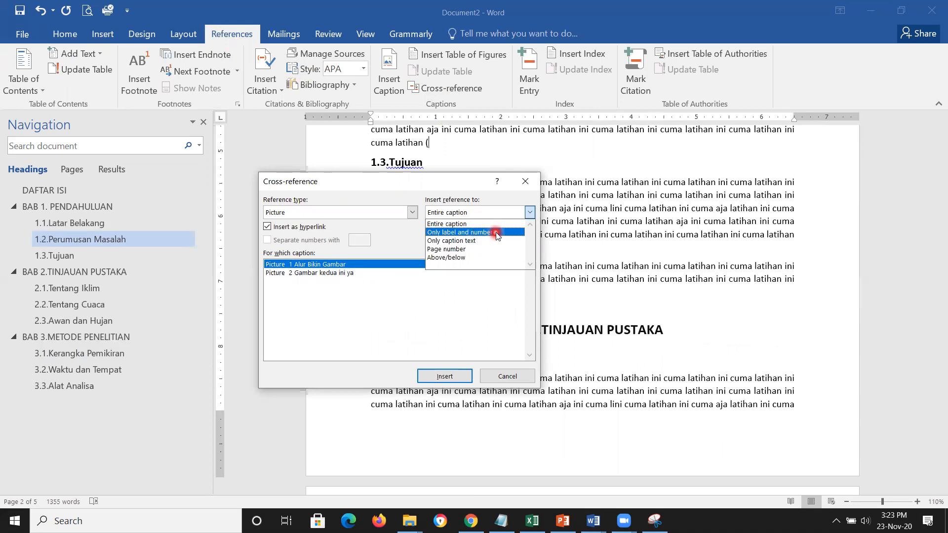
click(495, 232)
click(444, 376)
click(508, 376)
click(501, 149)
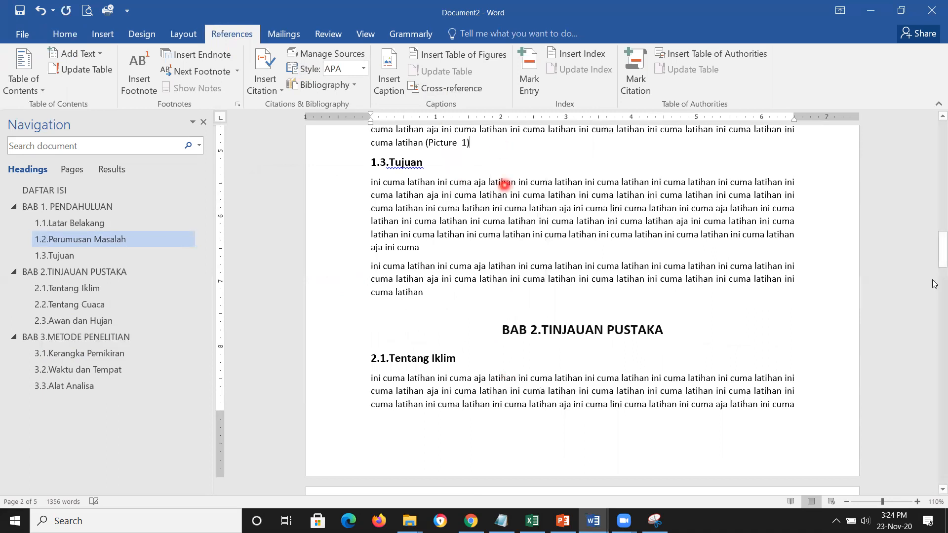
- End the section 1.2 sentence with a full stop after the picture reference in parentheses
drag(940, 237, 933, 239)
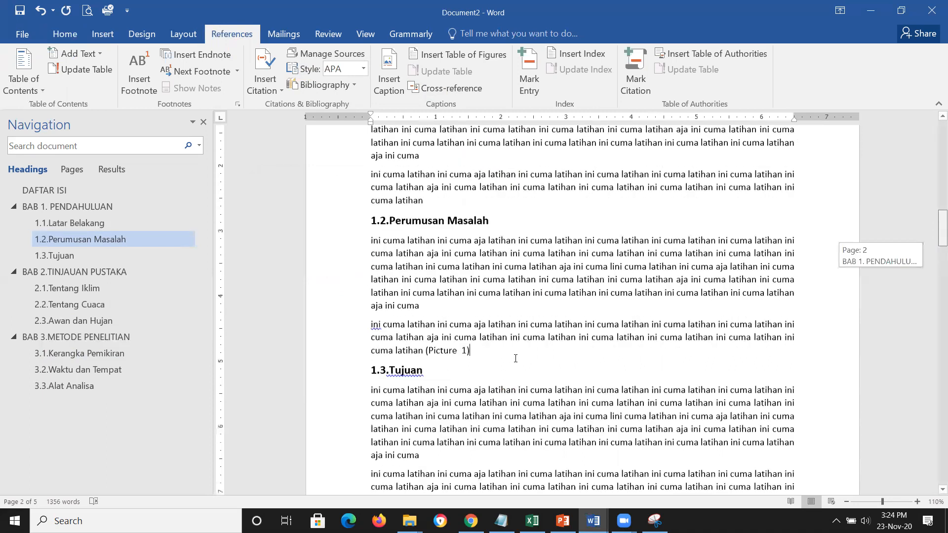
click(509, 342)
drag(366, 348, 501, 355)
click(502, 354)
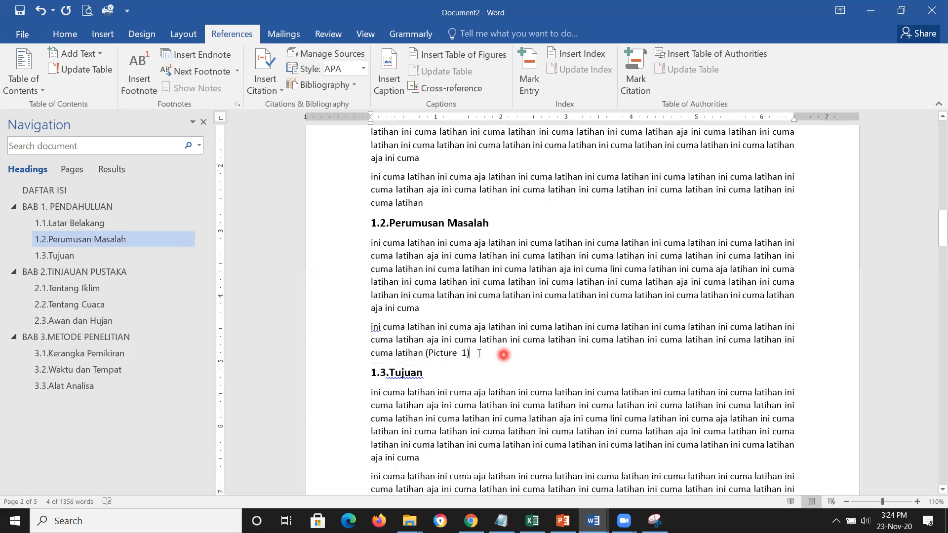
text(.)
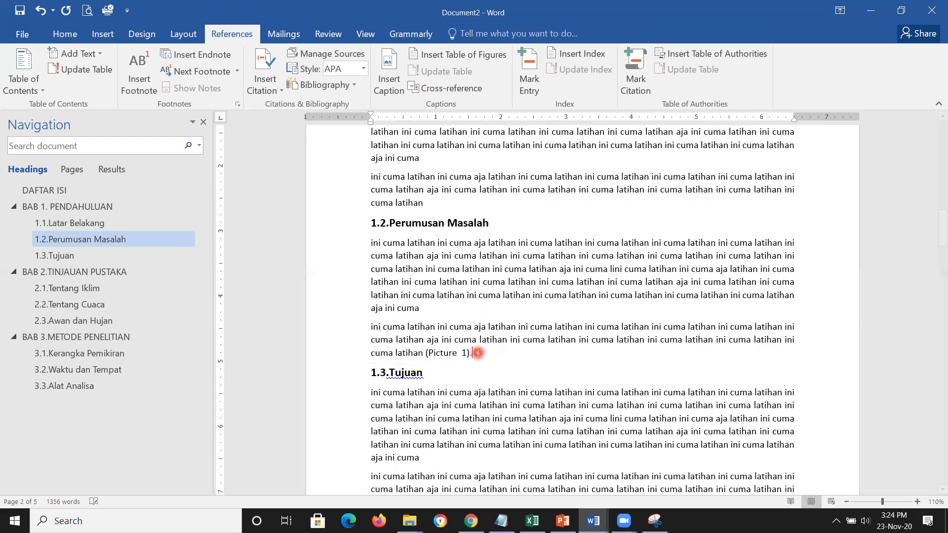
- Follow the picture cross-reference in section 1.2 to its target and examine the captioned picture in section 2.2
click(351, 327)
click(418, 352)
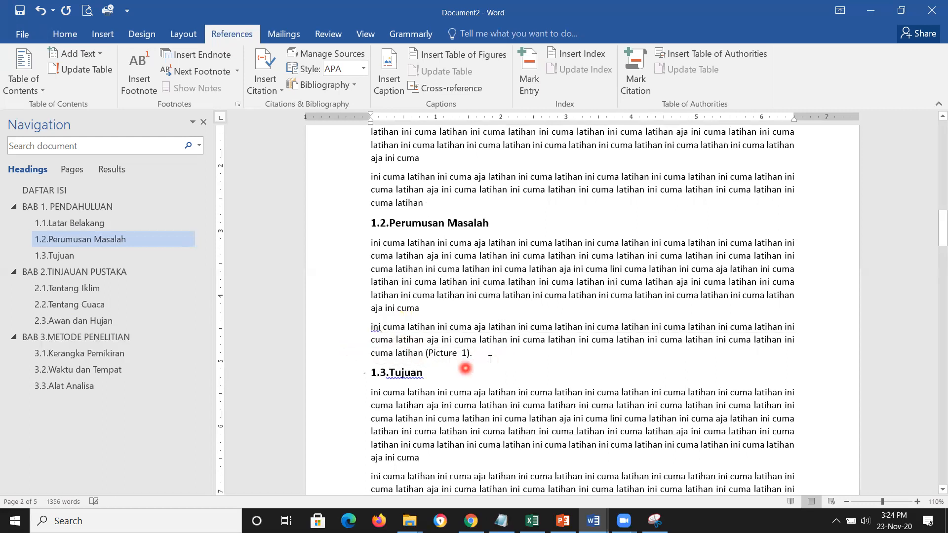
drag(474, 354, 430, 348)
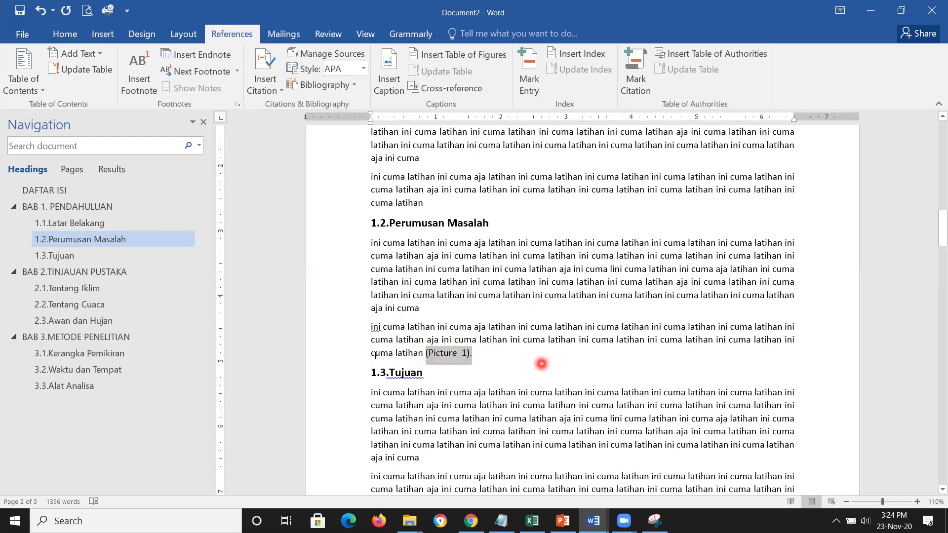
click(542, 364)
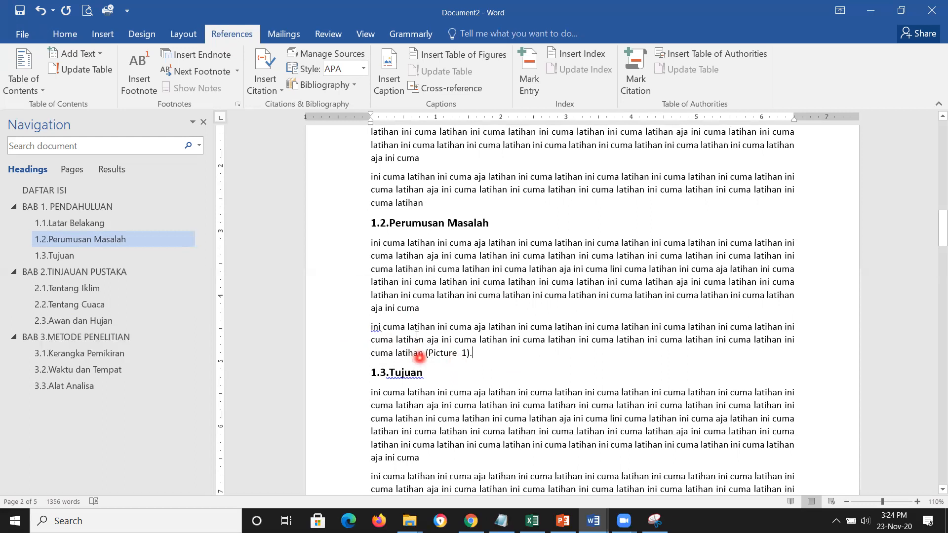
ctrl+click(450, 353)
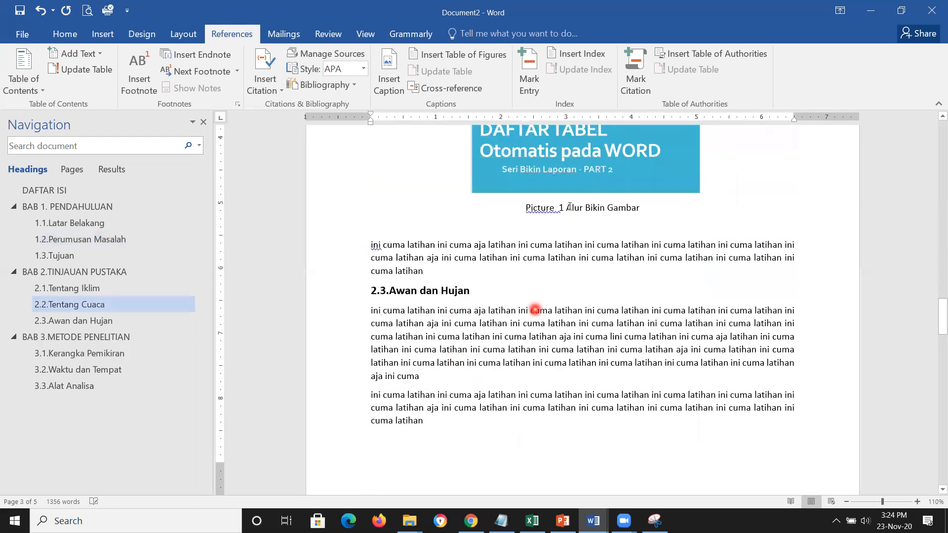
mouse_move(943, 317)
mouse_down()
mouse_move(942, 294)
mouse_move(934, 303)
mouse_up()
click(722, 411)
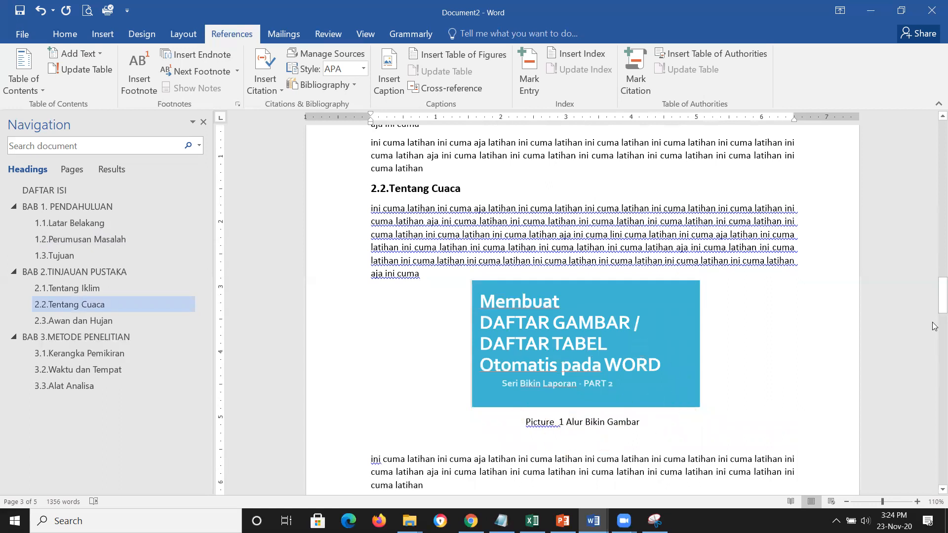
- Add nine empty lines after the first paragraph of section 1.1.Latar Belakang to make room for a picture
drag(935, 309, 935, 252)
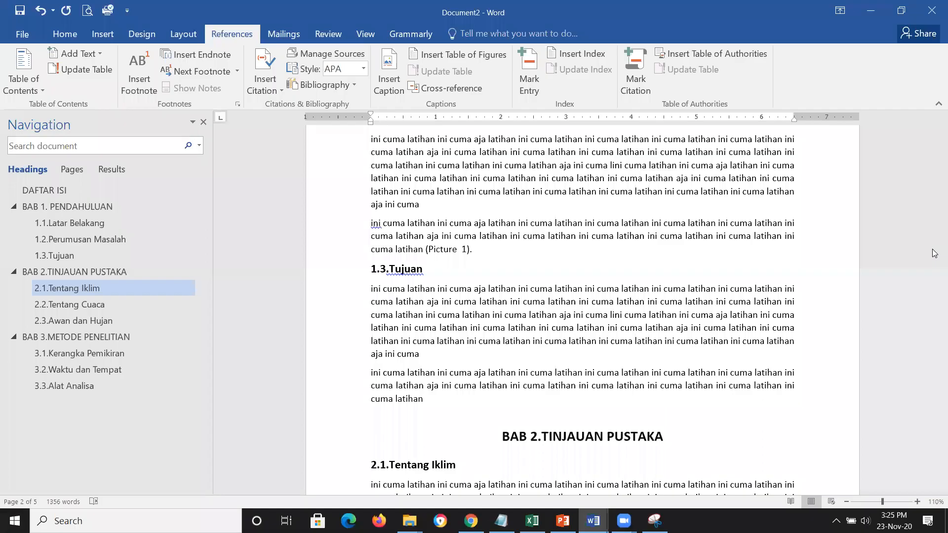
drag(934, 253, 935, 222)
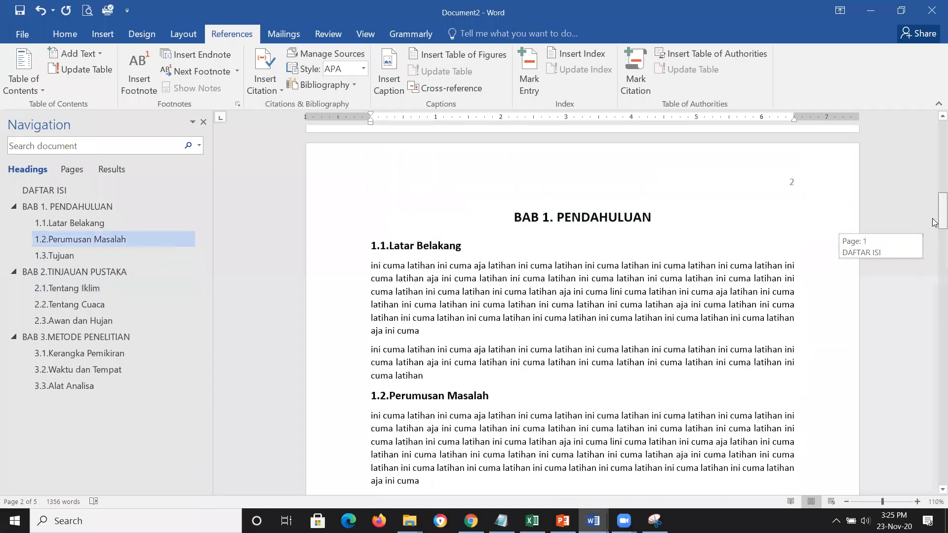
click(558, 334)
key(Return)
key(Return)
key(Return)
key(Return)
key(Return)
key(Return)
key(Return)
key(Return)
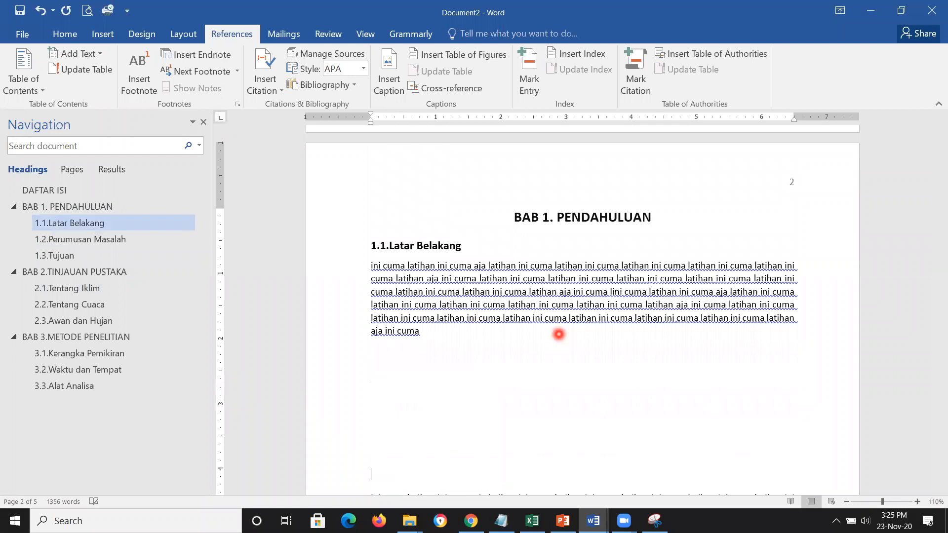
key(Return)
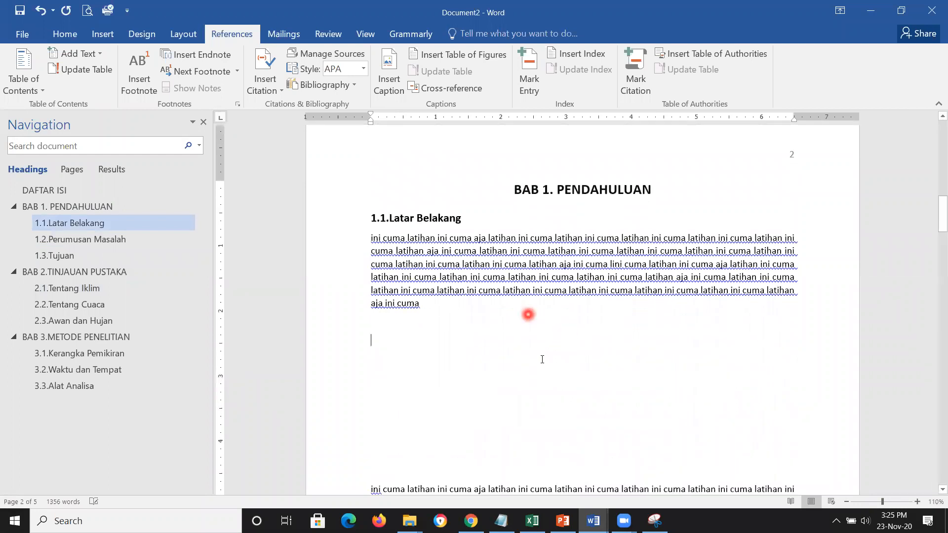
- Paste the picture into the empty space of section 1.1 and move it to about the middle of the page width
key(ctrl+v)
drag(544, 367, 644, 370)
click(647, 459)
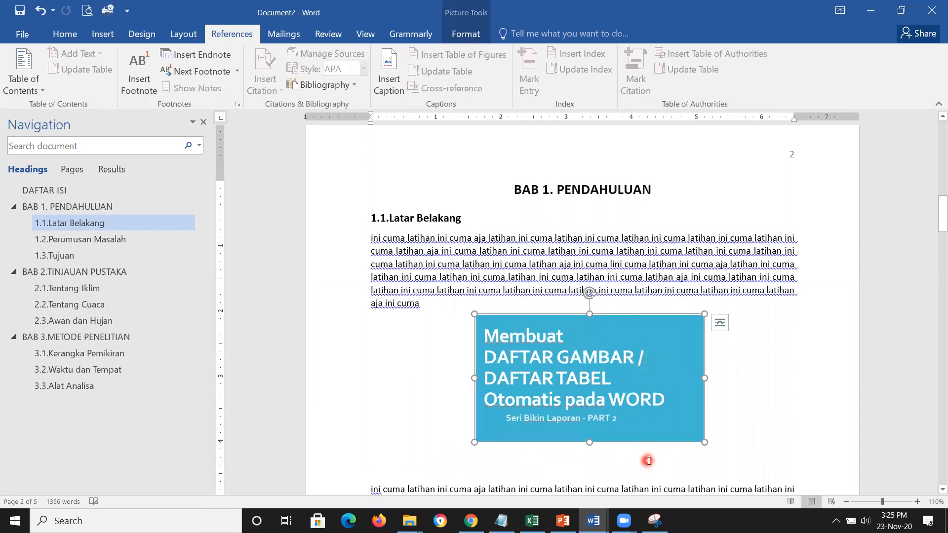
double_click(222, 34)
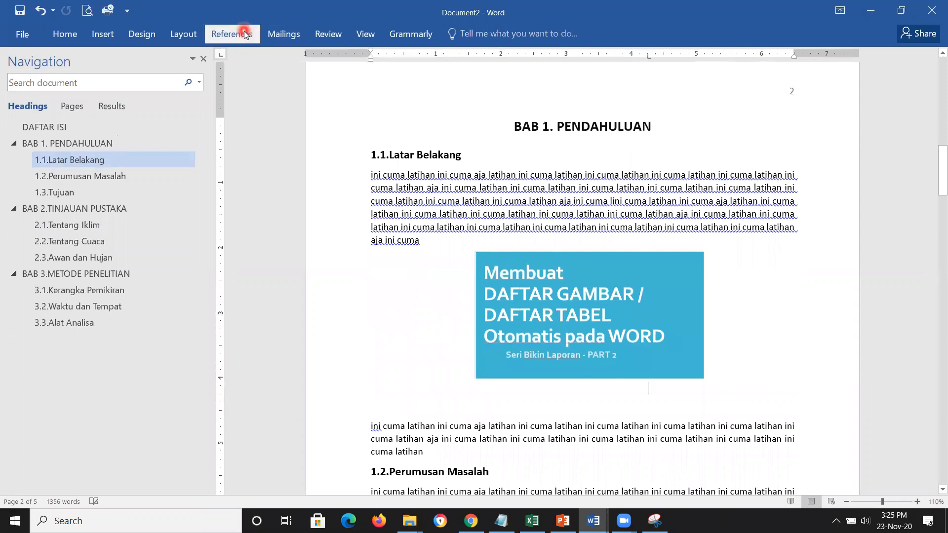
click(244, 34)
click(938, 104)
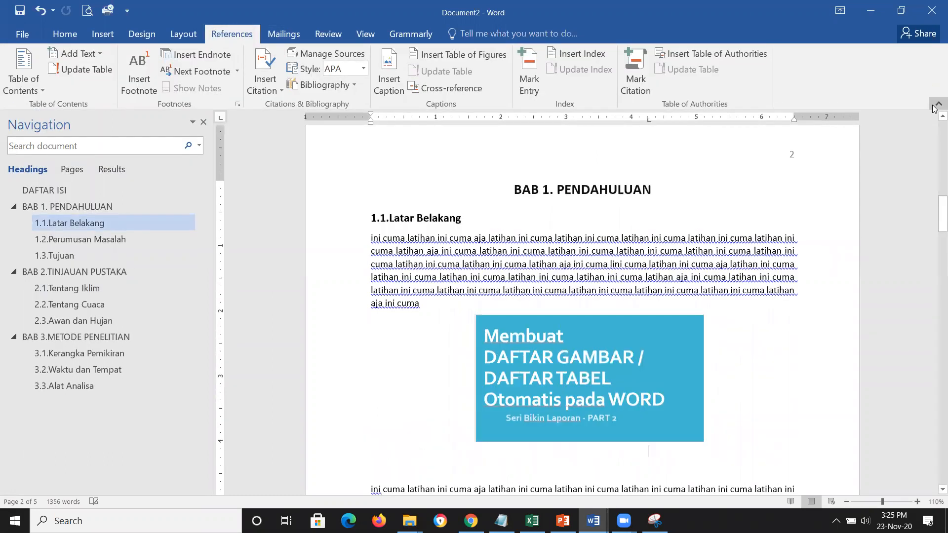
click(937, 104)
scroll(96, 38, up, 5)
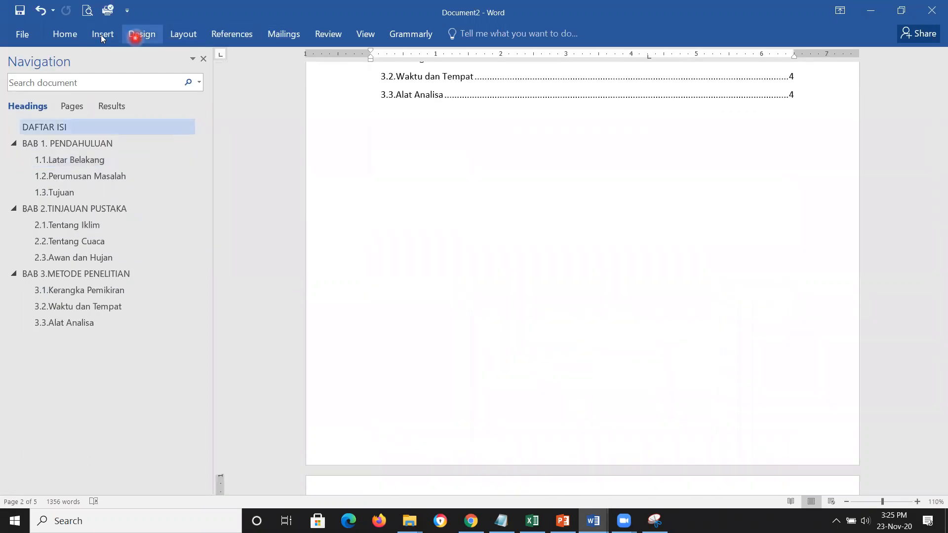
double_click(61, 35)
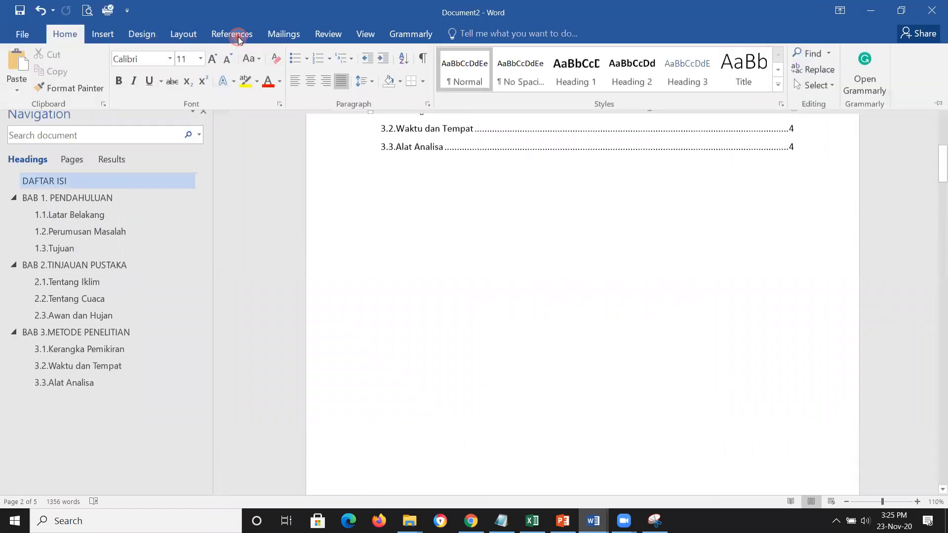
click(232, 33)
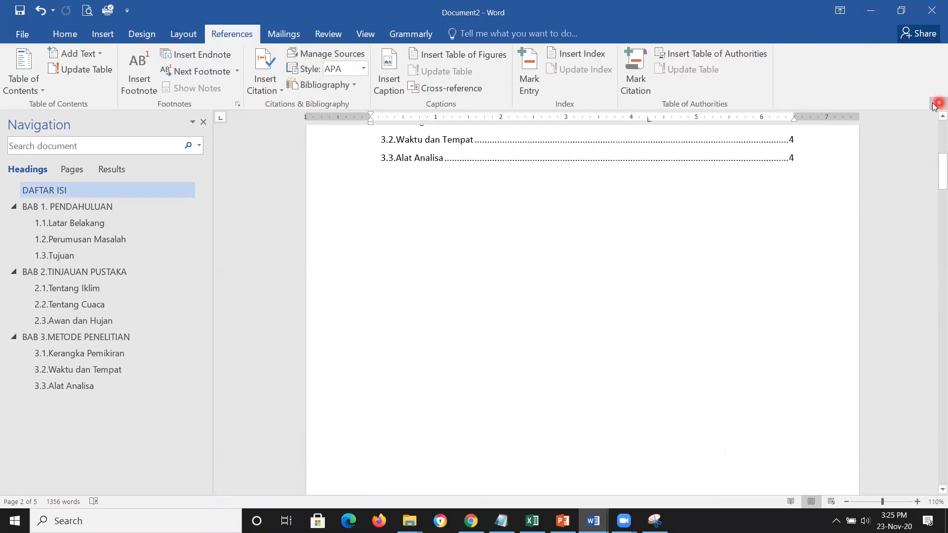
key(ctrl+z)
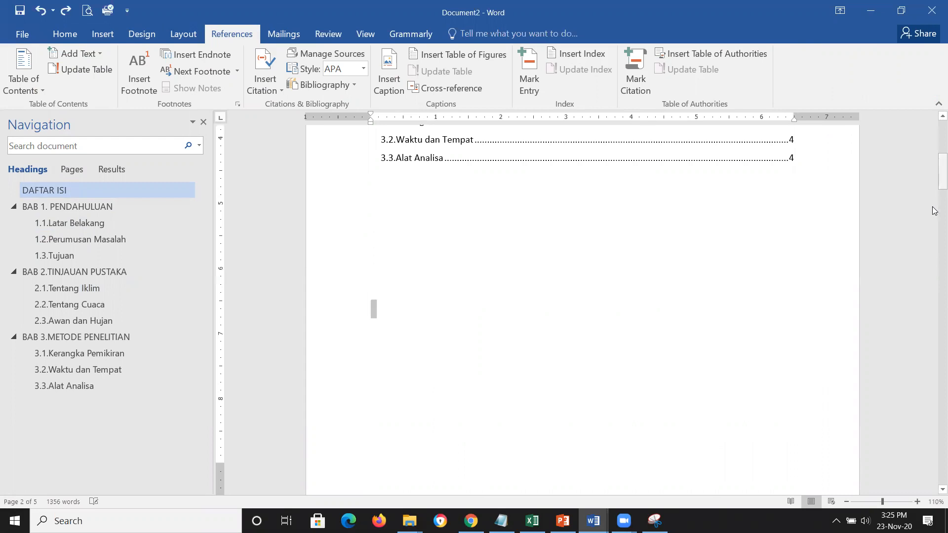
key(ctrl+y)
- Insert a caption with the Picture label and the text "Semestinya gambar 1" below the section 1.1 picture
click(540, 350)
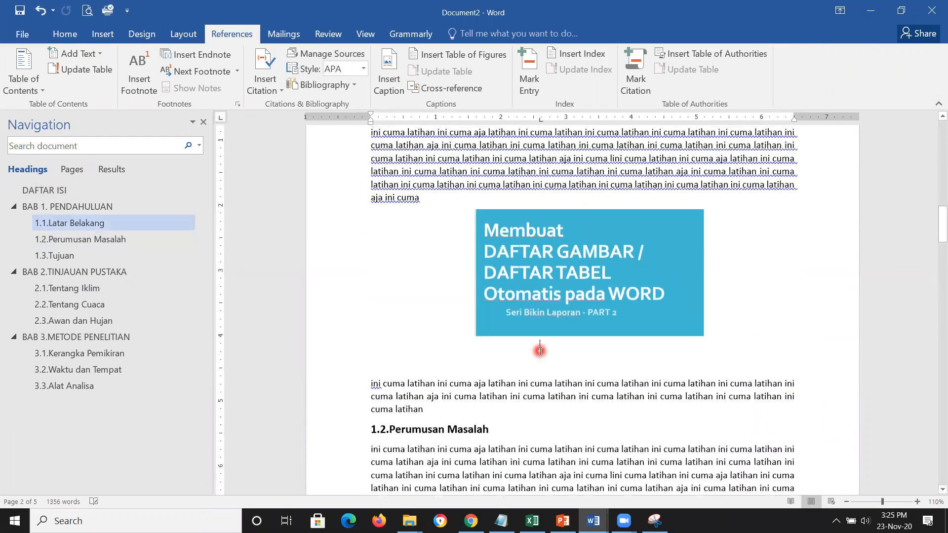
click(388, 89)
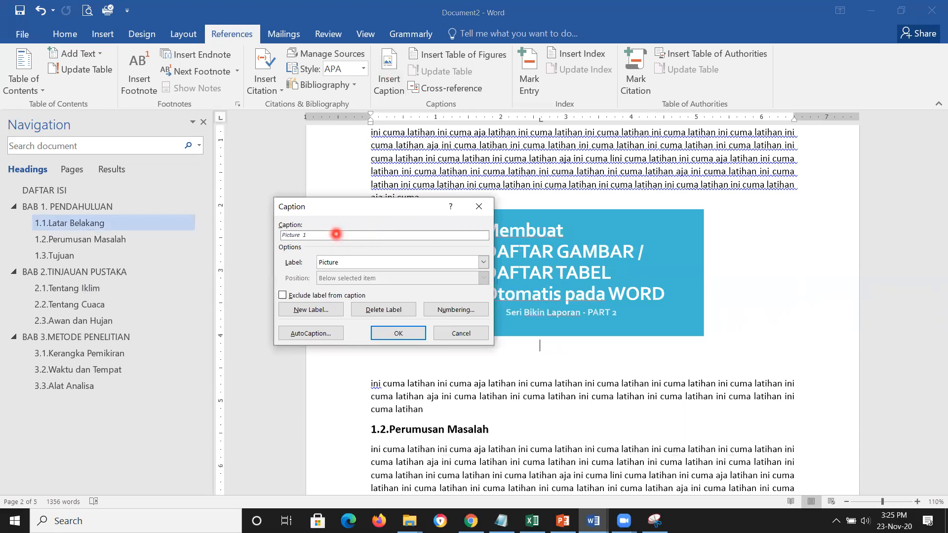
text(Semestinya gambar 1)
key(Return)
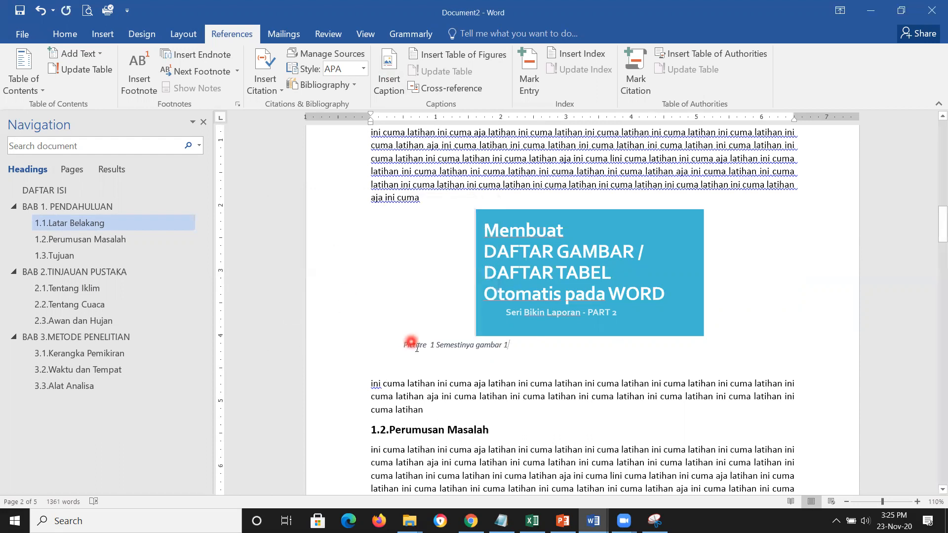
- Apply the Normal style to the section 1.1 picture's caption and centre it
click(424, 351)
click(65, 34)
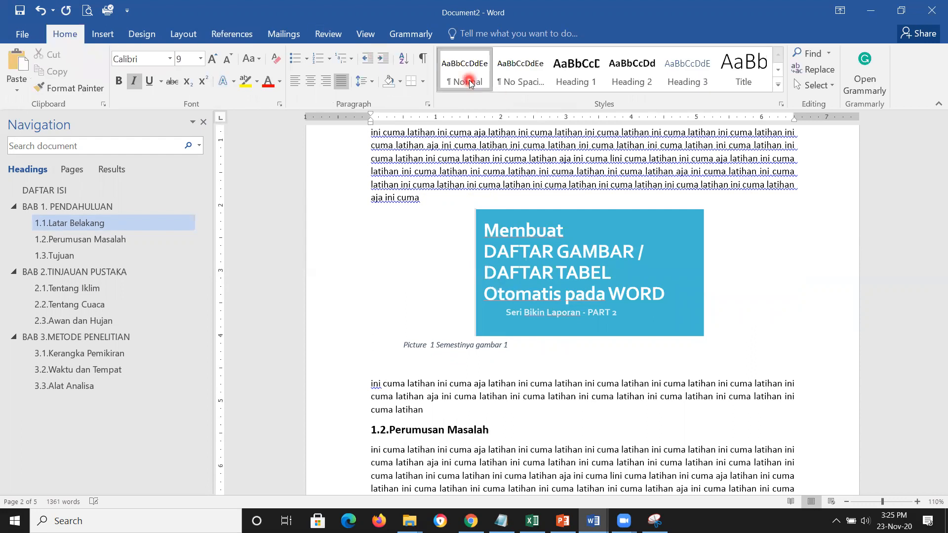
click(475, 87)
click(311, 83)
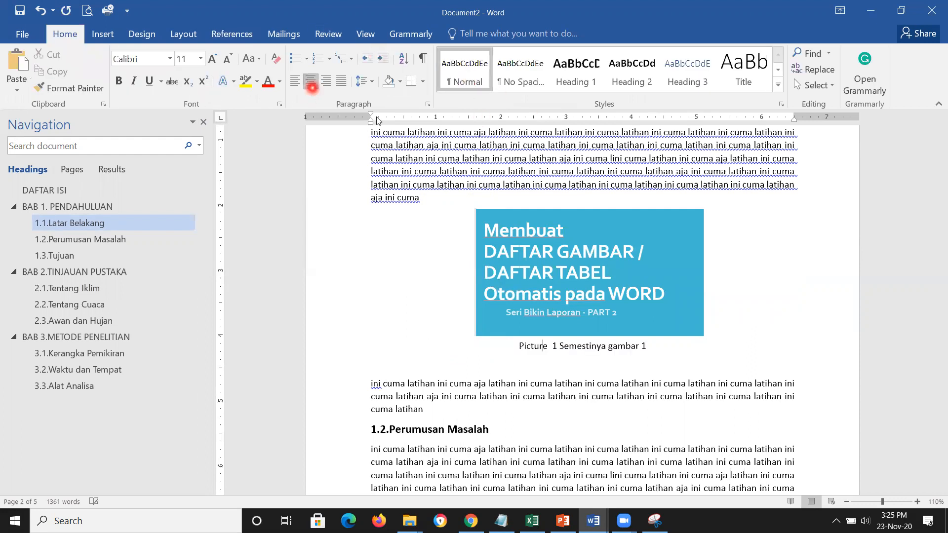
drag(935, 240, 935, 339)
drag(934, 373, 934, 394)
click(729, 366)
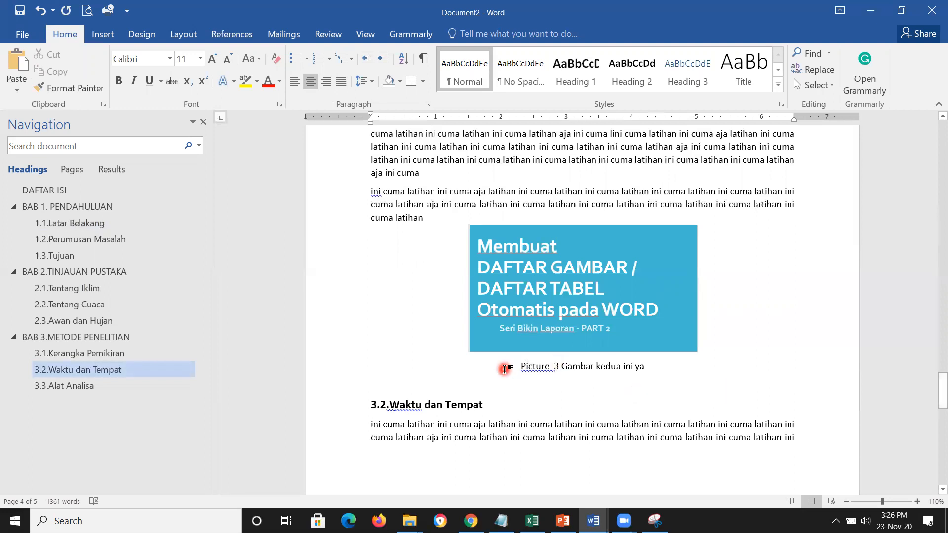
click(520, 367)
- Add a Heading 1 title "DAFTAR PICTURE" above BAB 1. PENDAHULUAN, with an empty line below it
drag(934, 392, 934, 196)
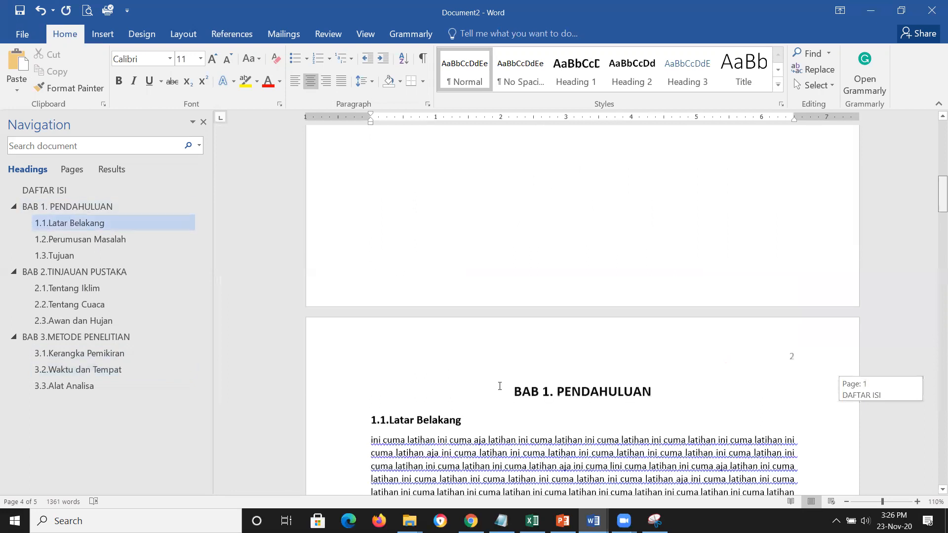
click(514, 389)
key(Return)
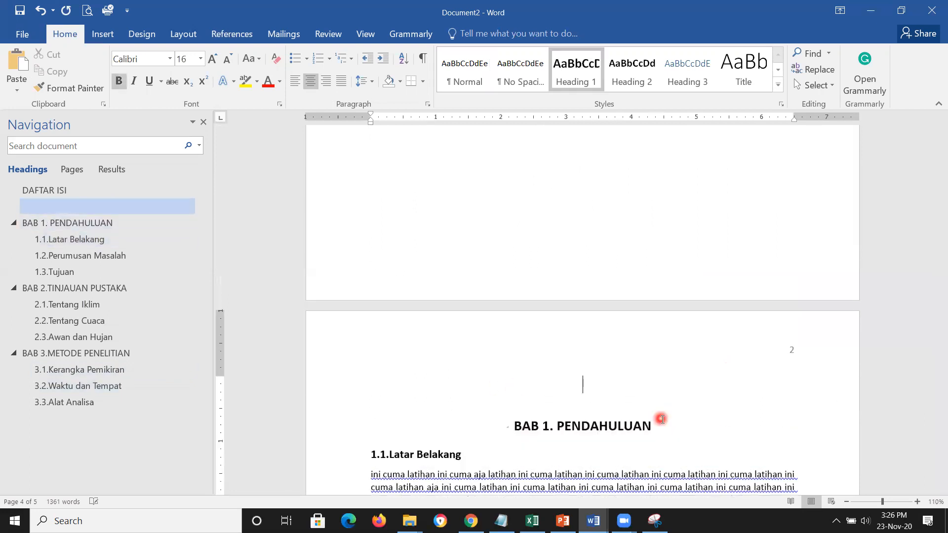
text(DAFTAR PICTURE)
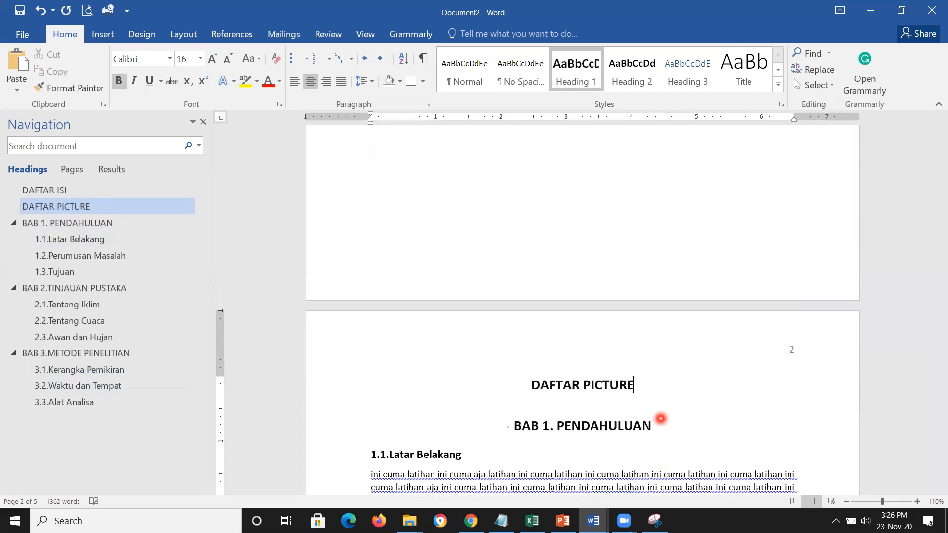
key(Return)
- Add empty lines below the table of contents to move the DAFTAR PICTURE heading onto a new page
scroll(660, 418, up, 10)
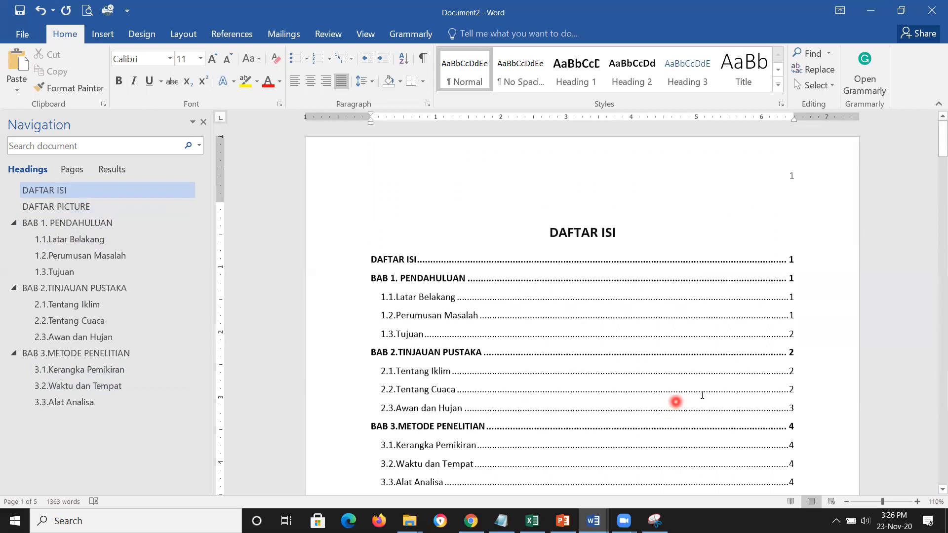
scroll(934, 136, down, 10)
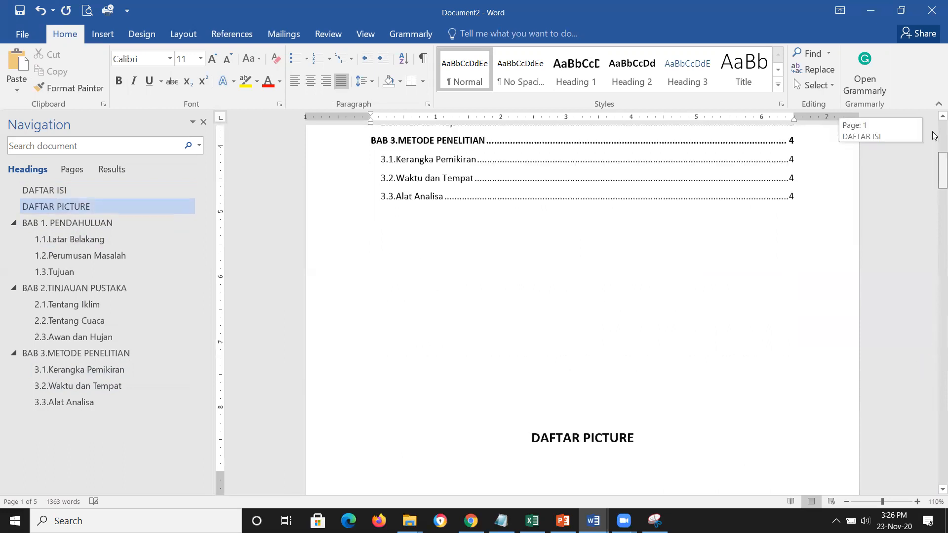
click(548, 257)
key(Return)
key(Return)
key(Return)
key(Return)
key(Return)
key(Return)
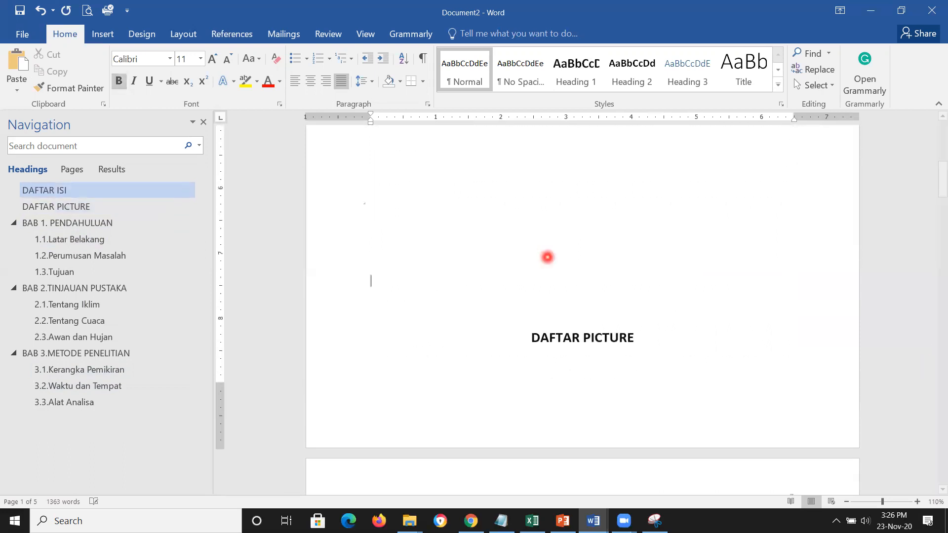
drag(934, 190, 935, 212)
- Insert a table of figures below the DAFTAR PICTURE heading with the Picture caption label, including label and number
click(615, 340)
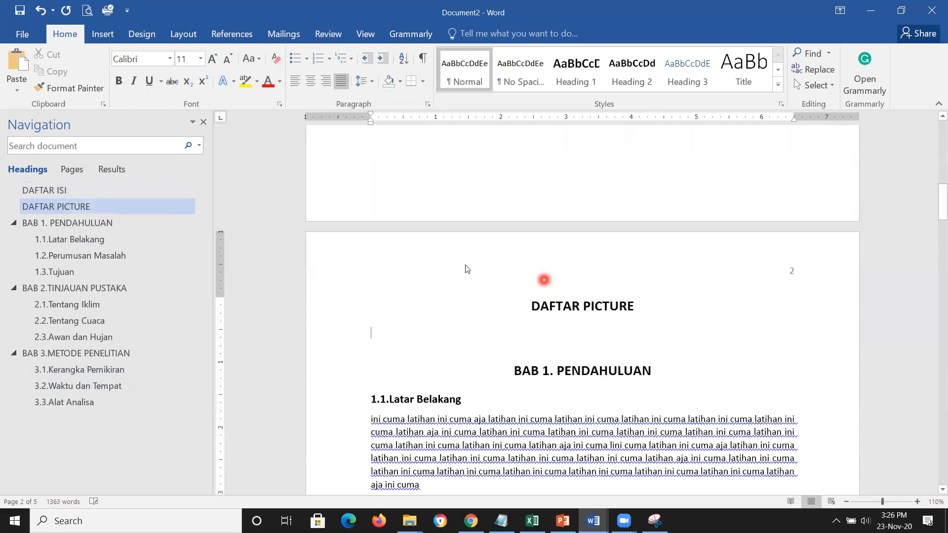
click(229, 39)
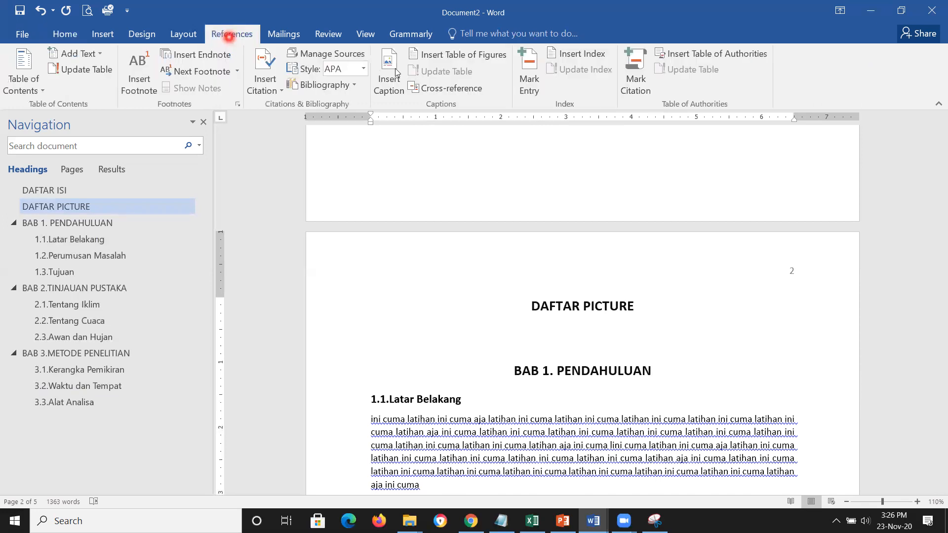
click(479, 60)
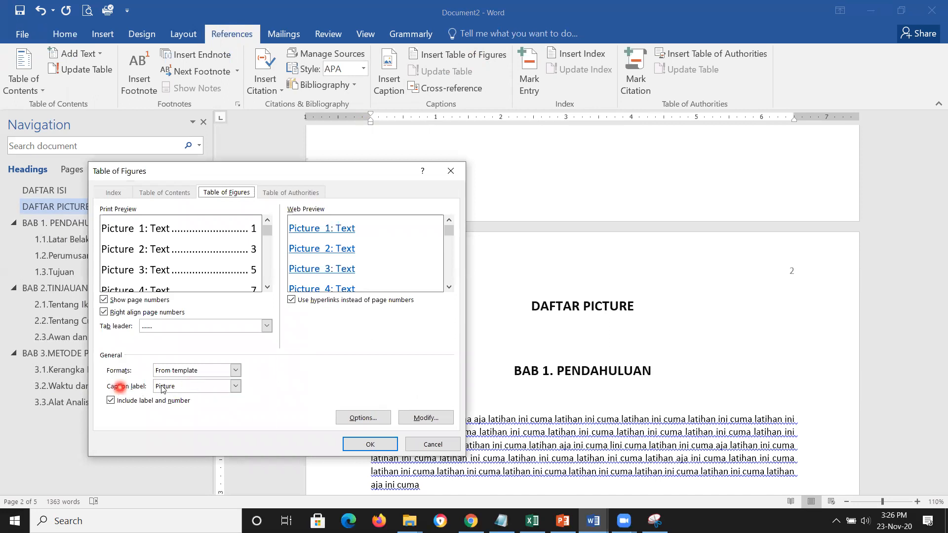
click(234, 387)
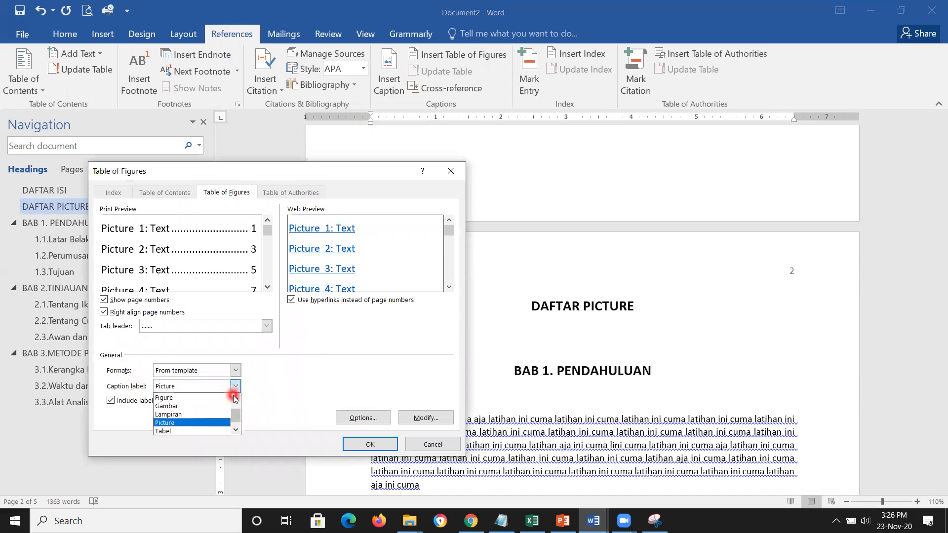
click(232, 420)
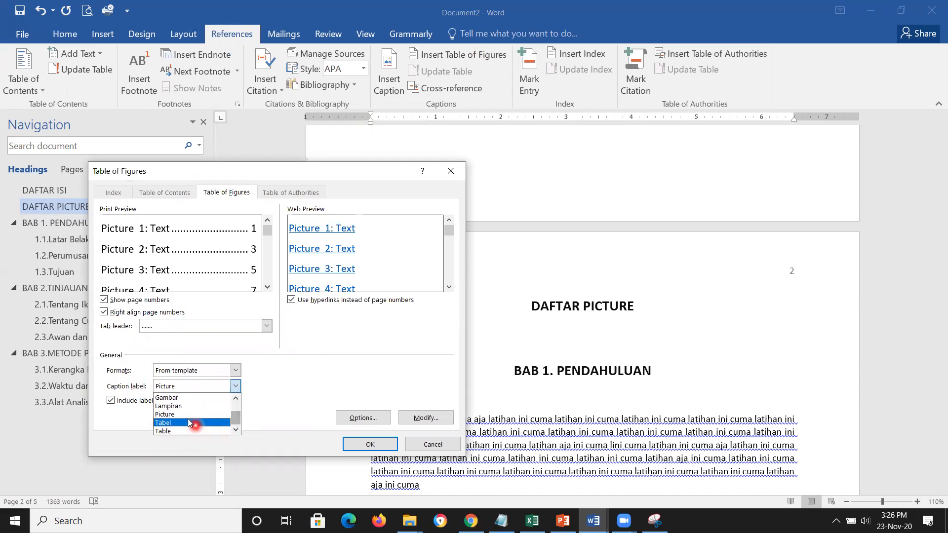
click(185, 423)
click(355, 446)
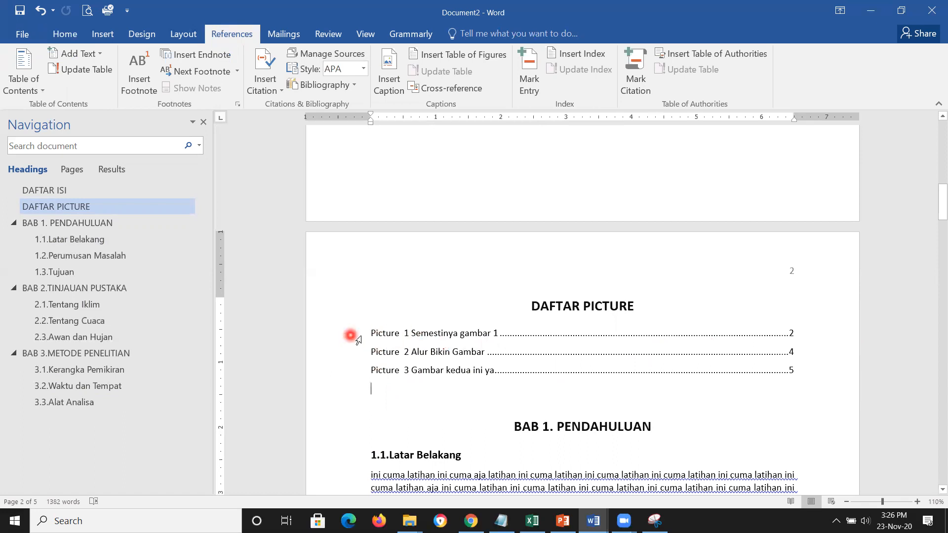
- Delete the whole list of pictures below the DAFTAR PICTURE heading
click(397, 333)
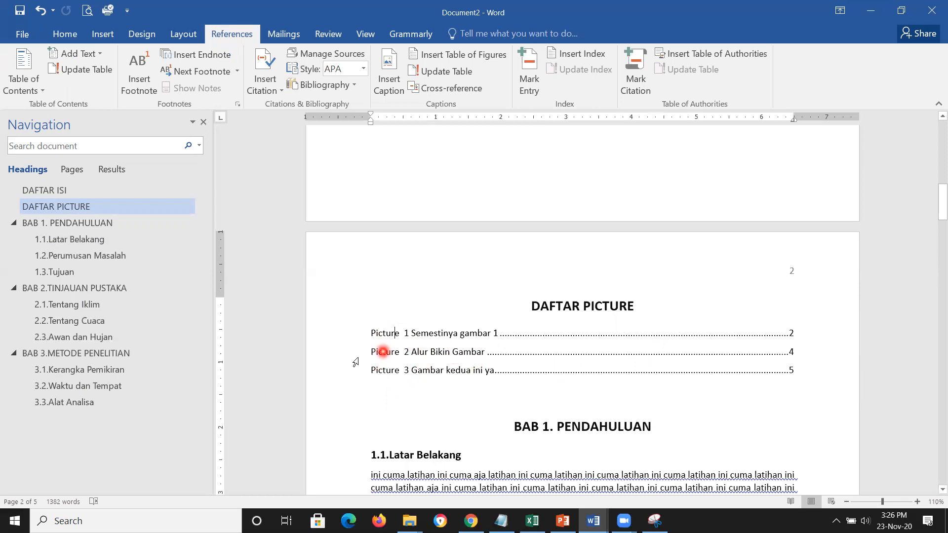
drag(352, 339, 367, 371)
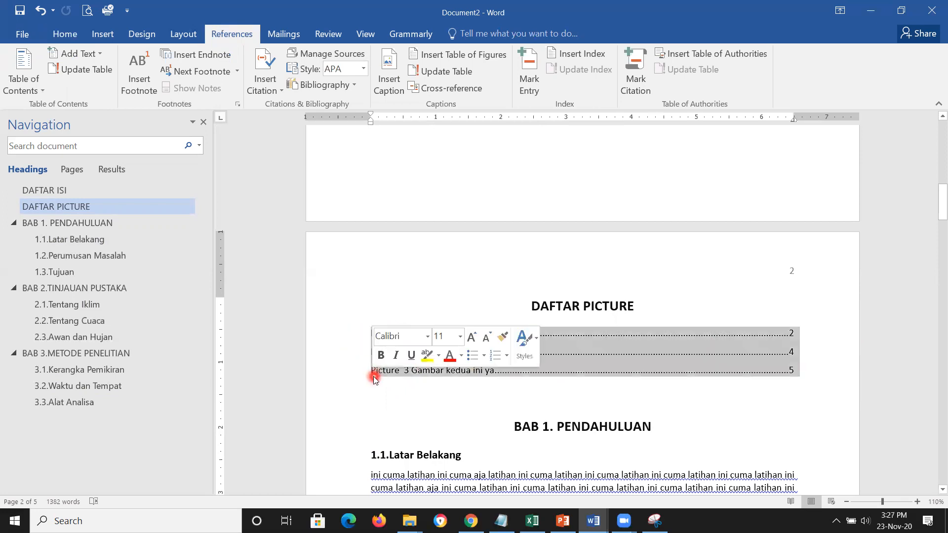
key(Delete)
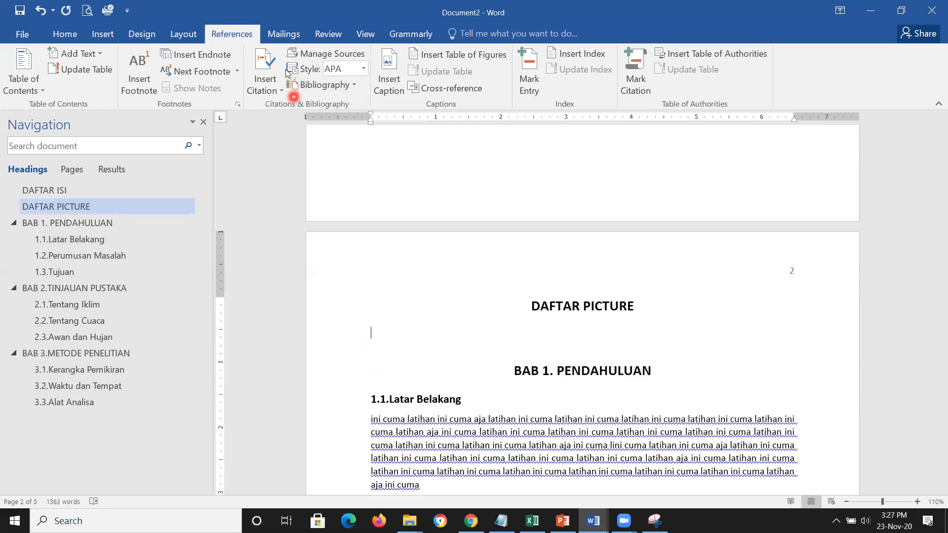
click(433, 56)
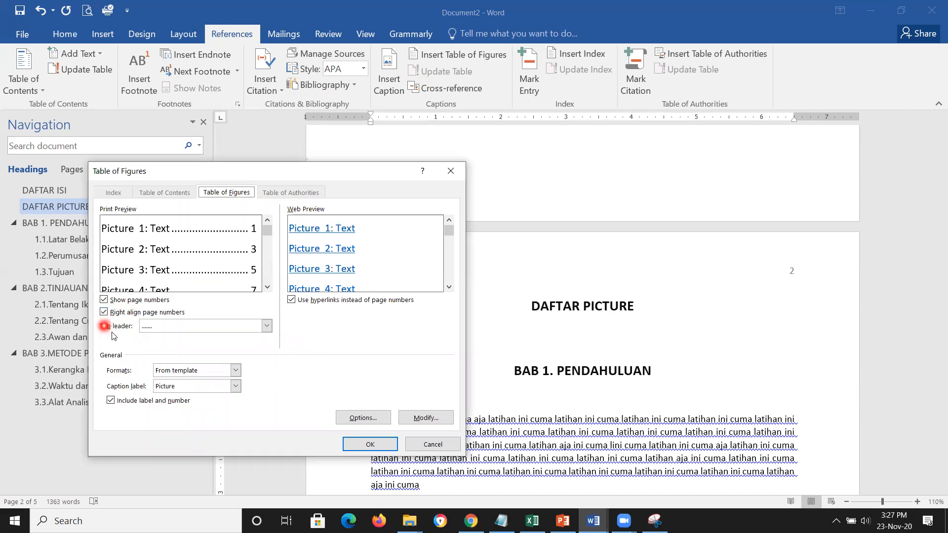
click(103, 300)
click(103, 300)
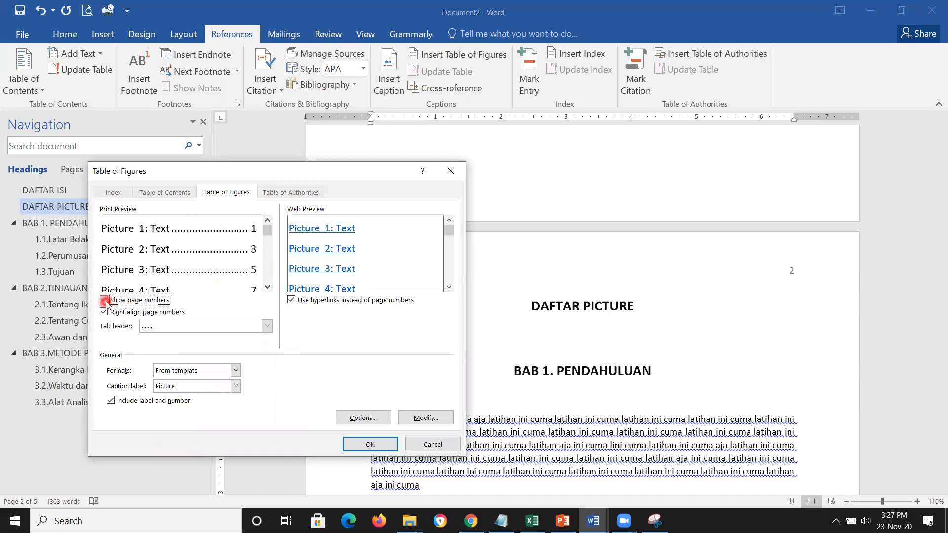
click(104, 313)
click(104, 313)
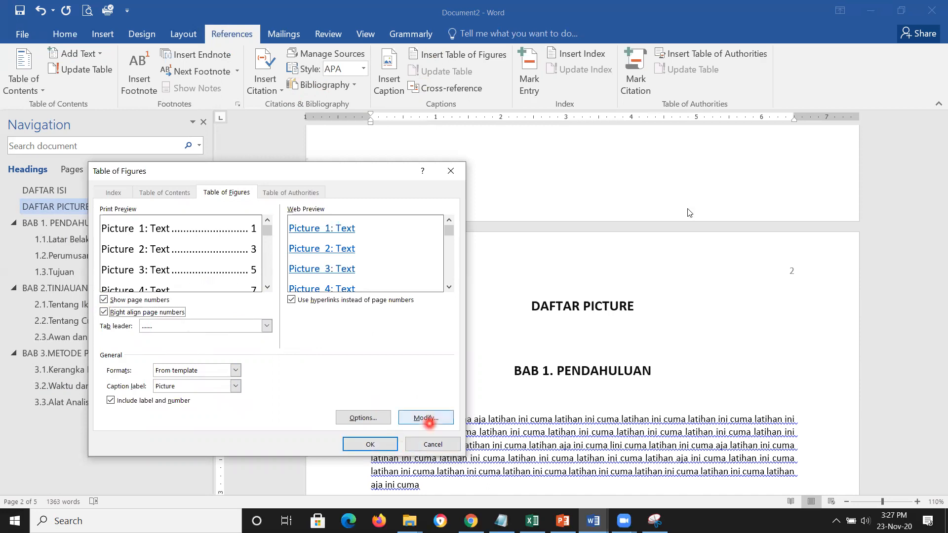
click(427, 419)
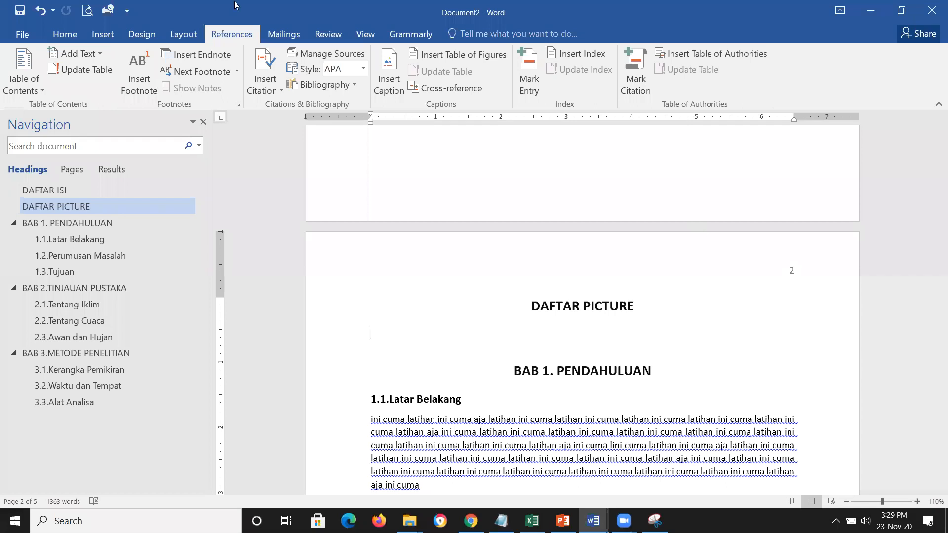
- Insert a table of figures for the Picture label below the DAFTAR PICTURE heading, without label and number
click(242, 34)
click(450, 56)
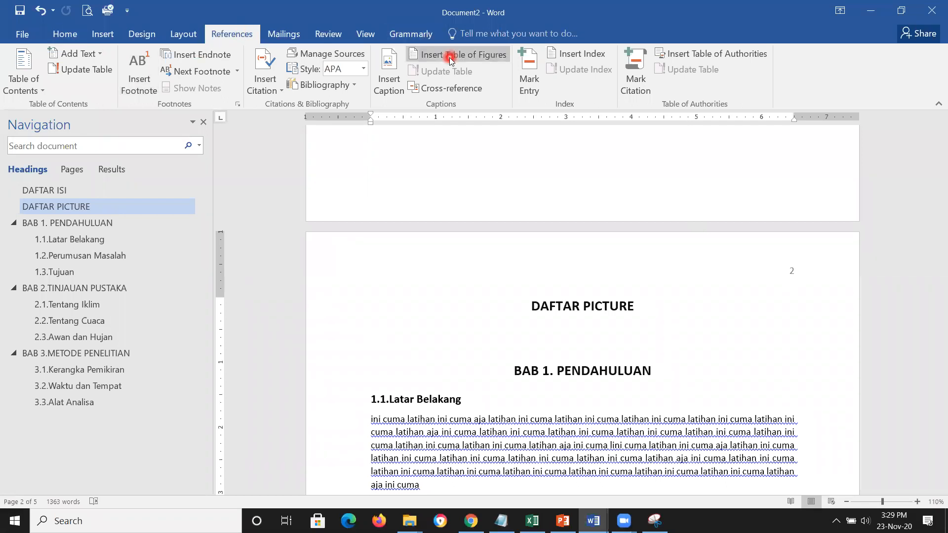
click(450, 57)
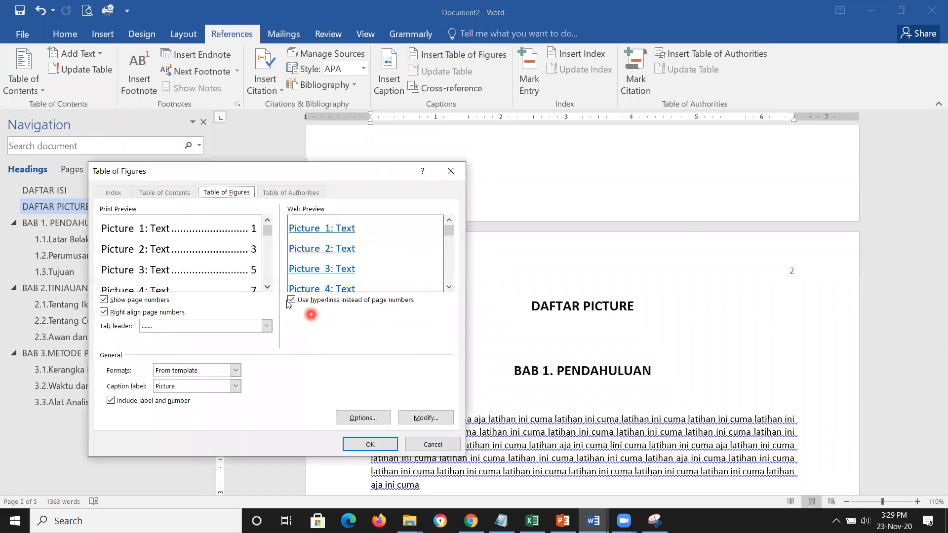
click(136, 404)
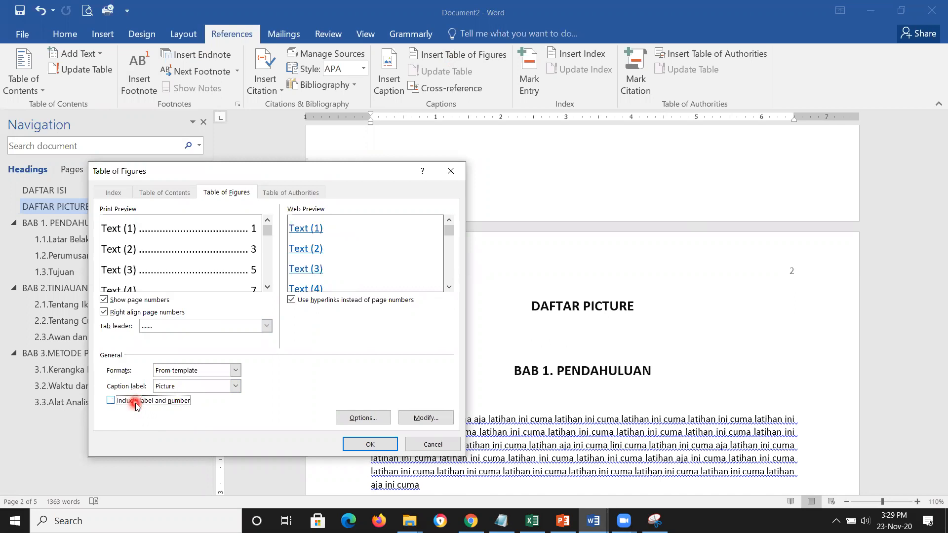
click(381, 448)
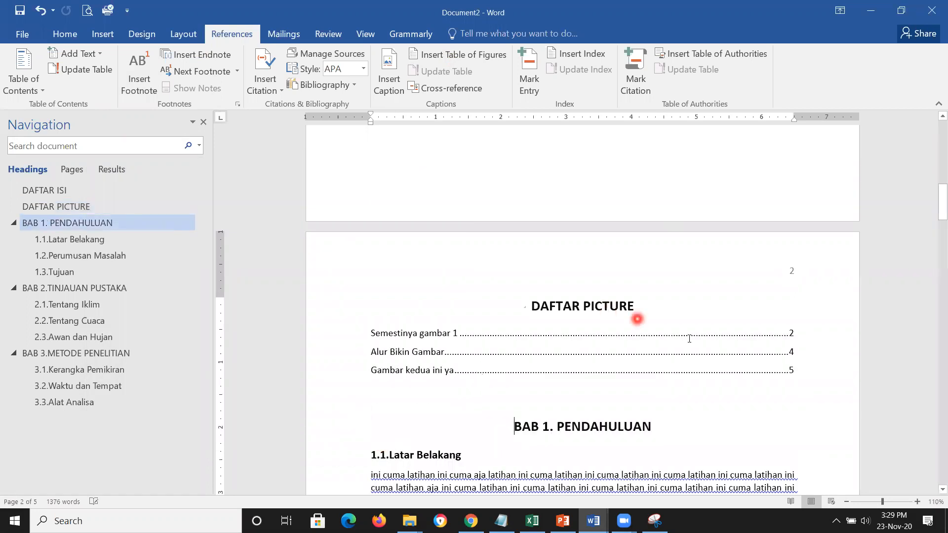
- Follow the "Alur Bikin Gambar" entry of the picture list to its caption and return to the list
click(774, 345)
click(789, 387)
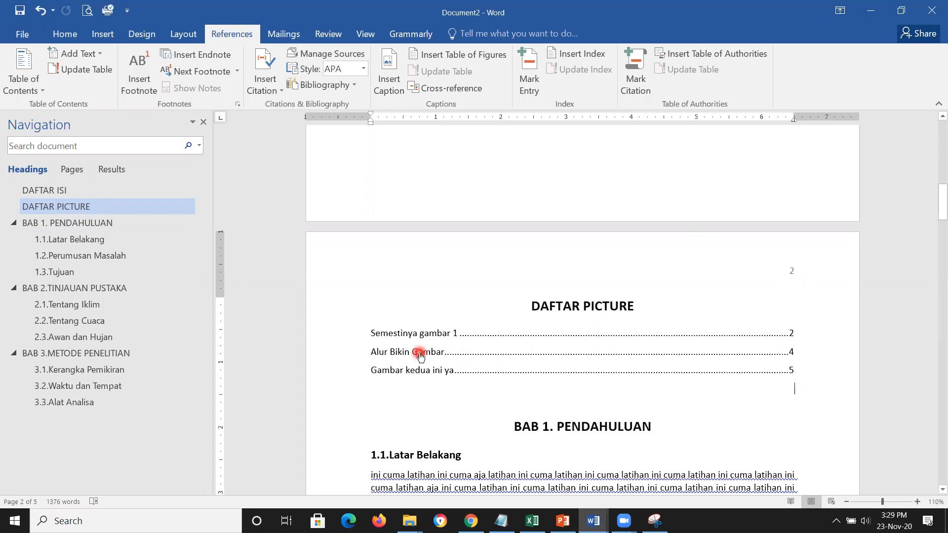
key(ctrl+z)
ctrl+click(425, 349)
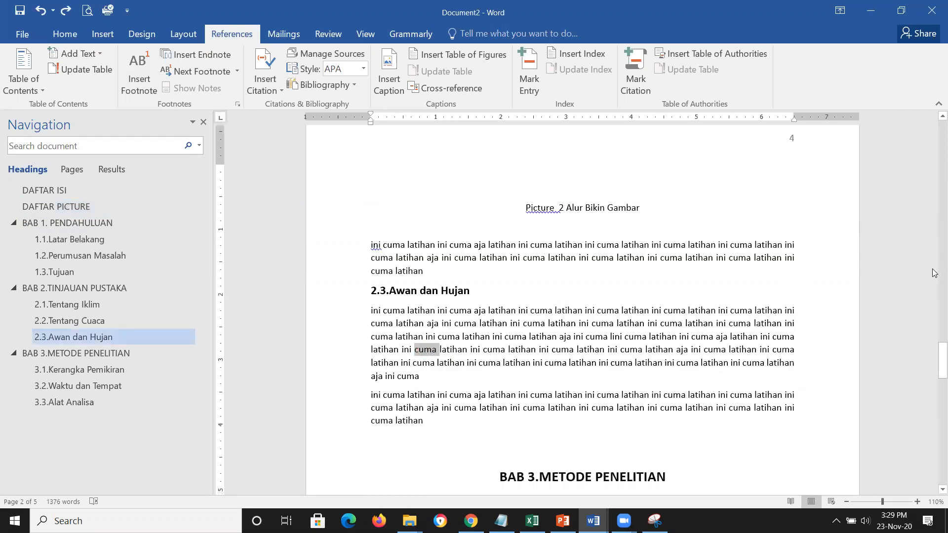
drag(934, 365, 935, 210)
- Update the entire table of figures below the DAFTAR PICTURE heading
click(439, 299)
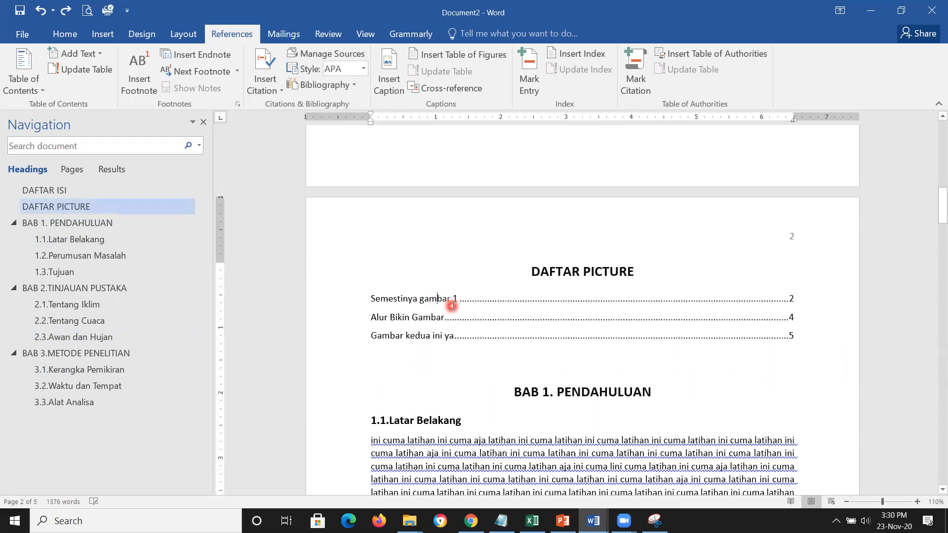
right_click(450, 299)
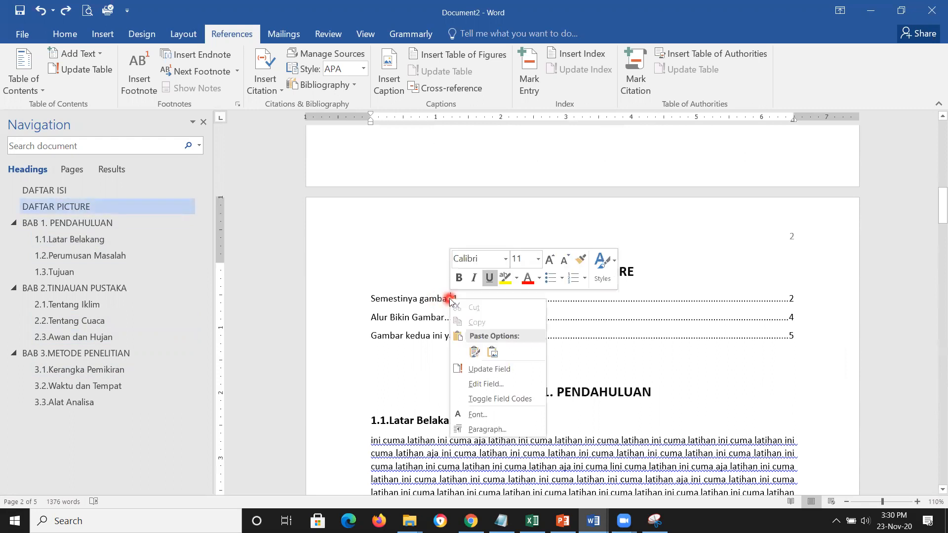
click(508, 375)
click(446, 248)
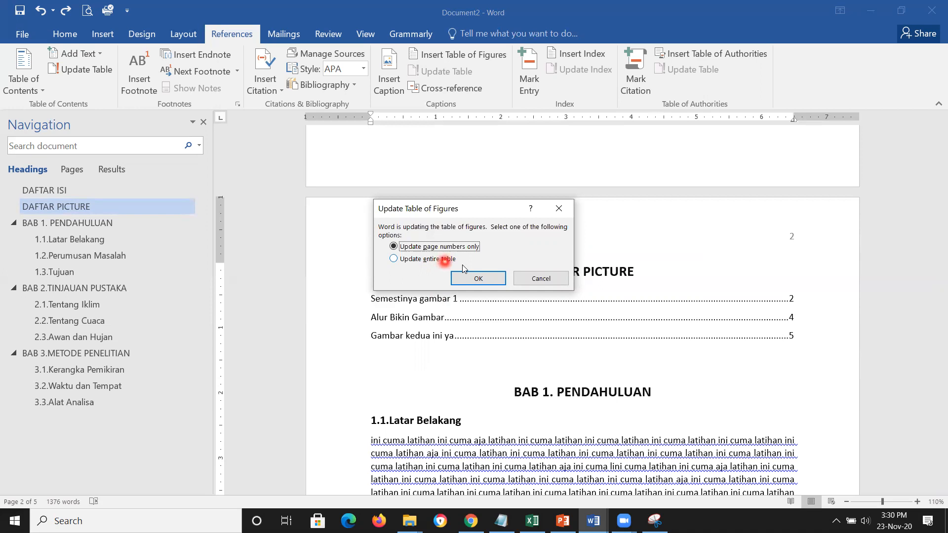
click(427, 259)
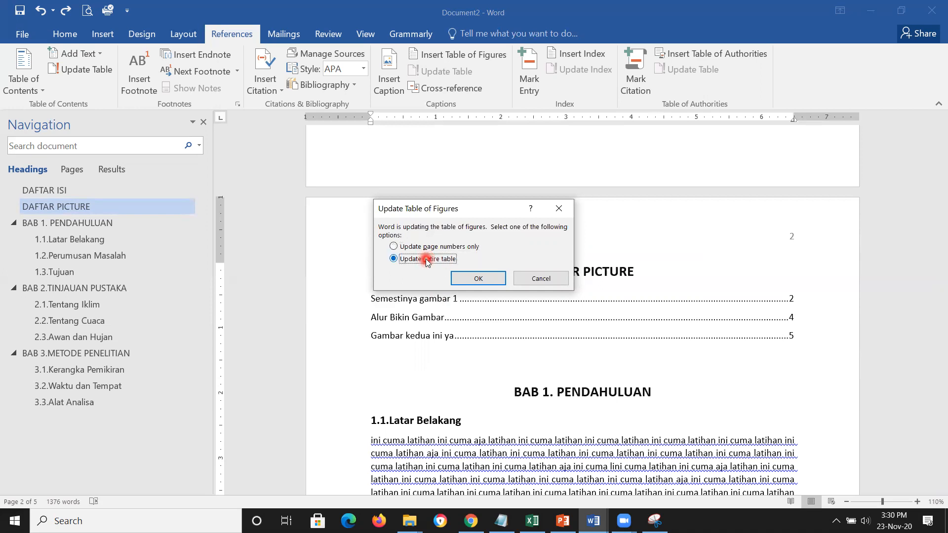
click(479, 277)
click(688, 350)
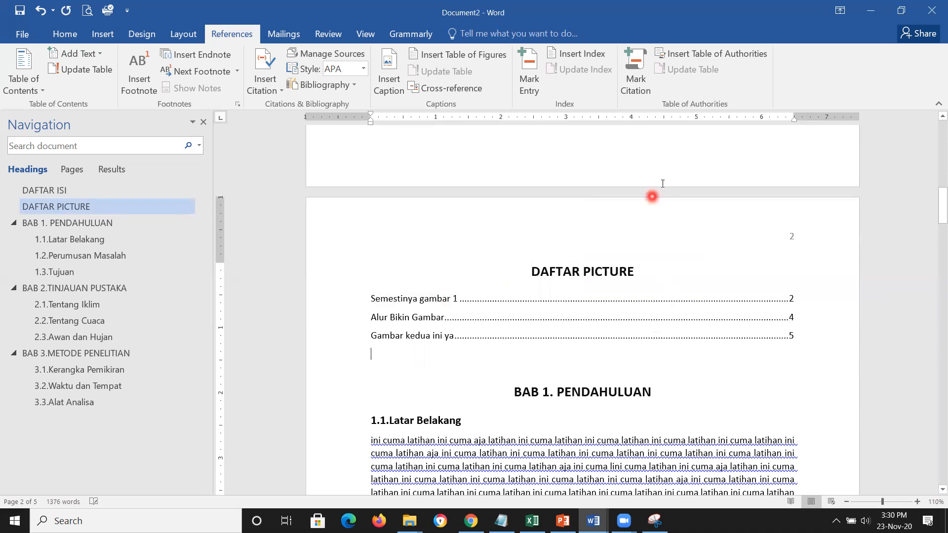